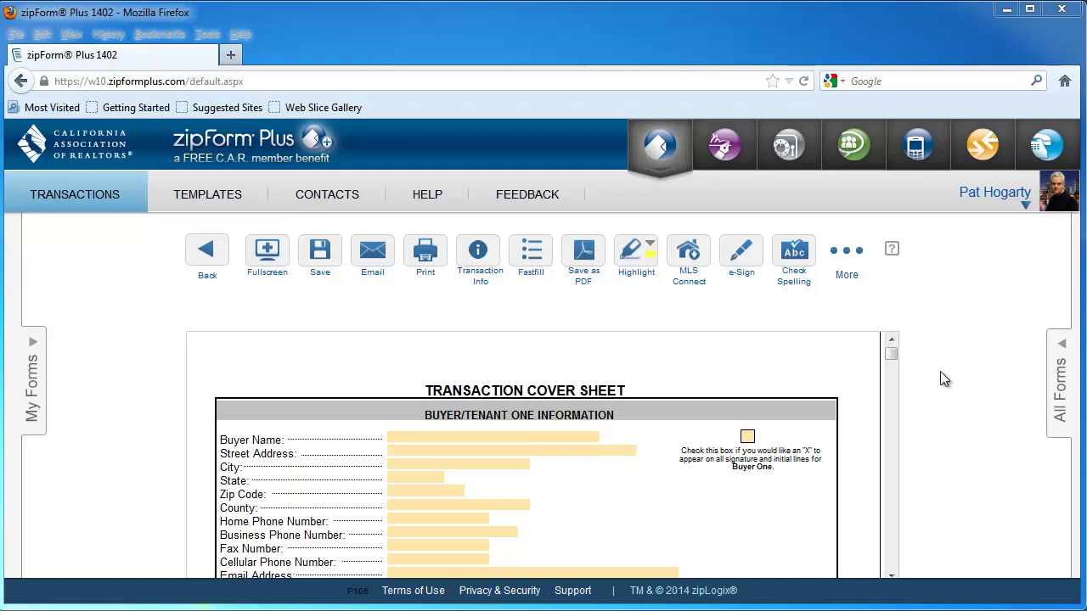
Step: Review the buyer, seller and agent details on page 1 of the cover sheet, continuing to the Property Information section
left_click(888, 355)
scroll(888, 355, "down", 10)
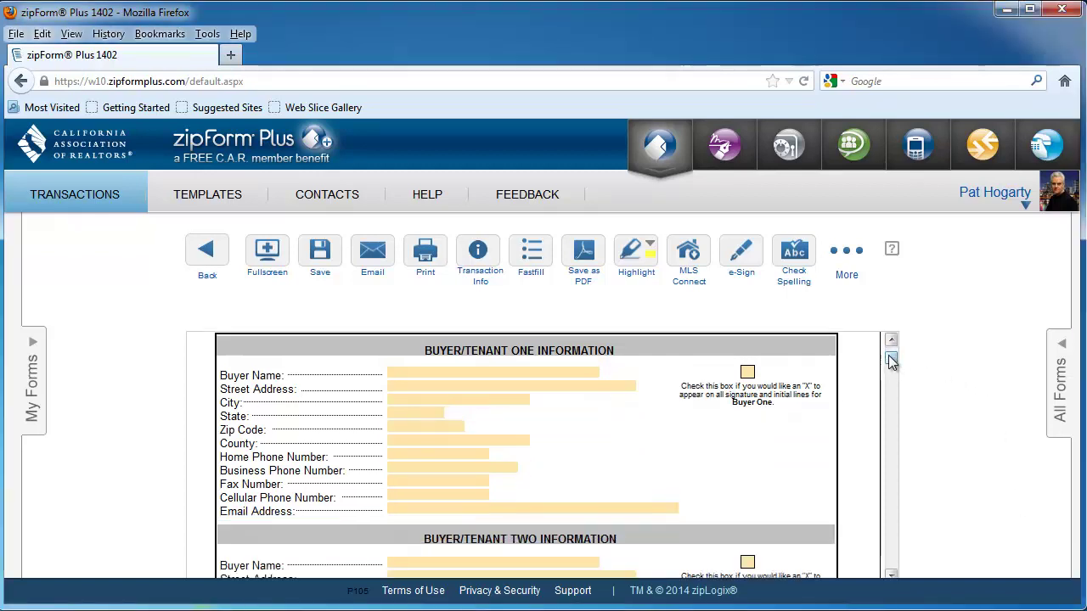
scroll(888, 355, "down", 5)
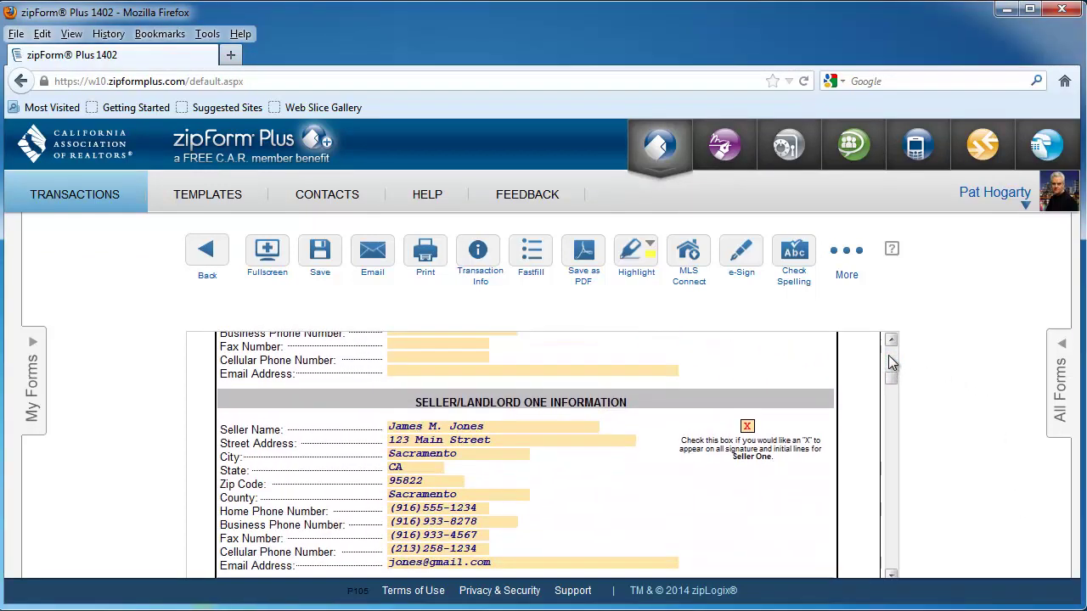
scroll(888, 355, "down", 5)
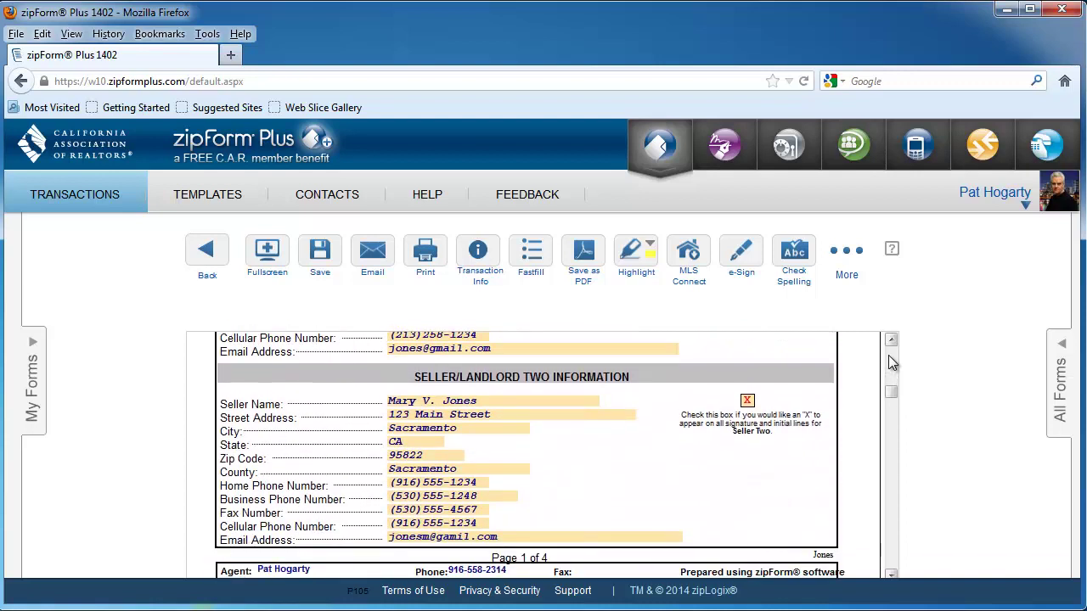
scroll(888, 363, "down", 3)
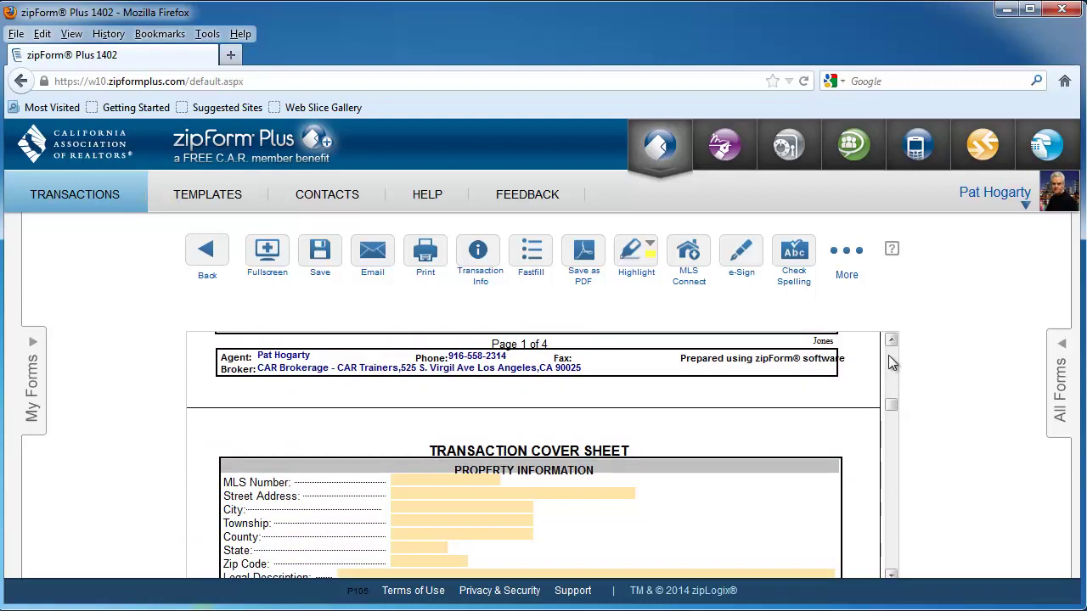
scroll(889, 363, "up", 2)
scroll(889, 356, "up", 4)
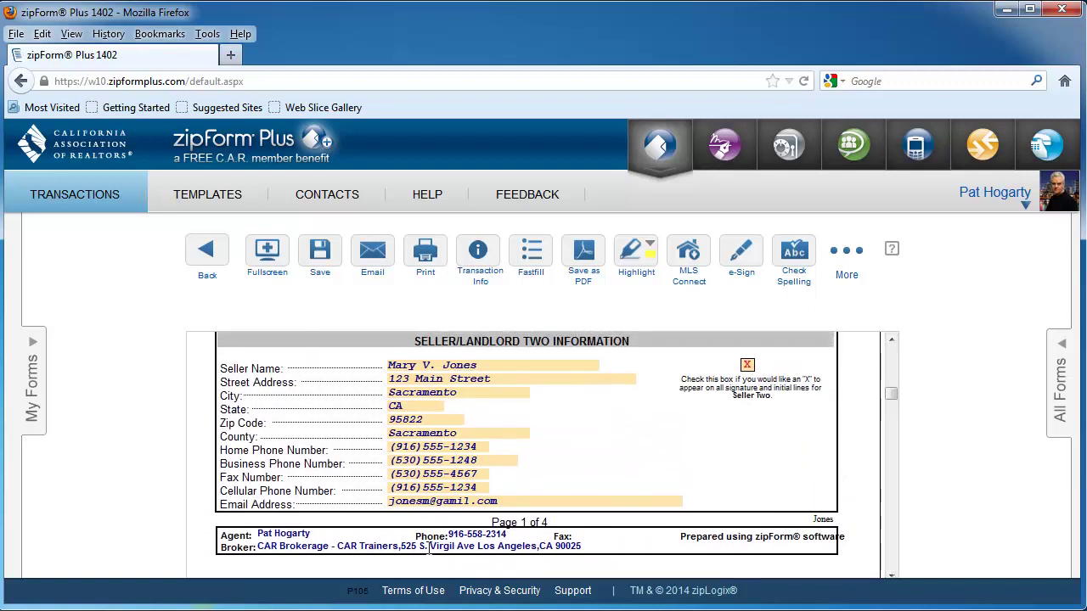
scroll(868, 481, "down", 4)
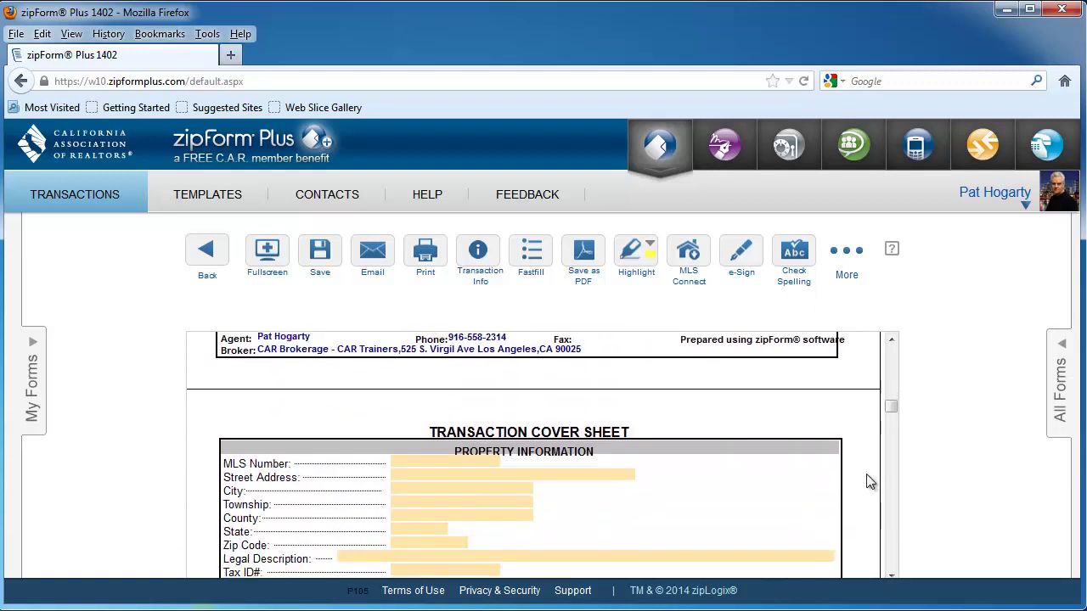
scroll(868, 480, "down", 3)
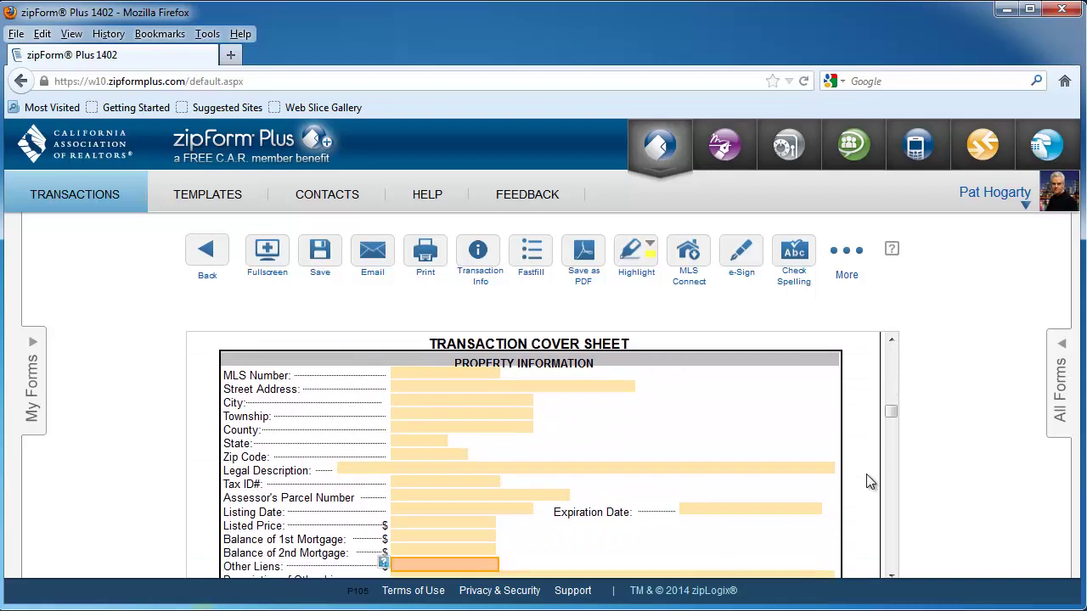
Step: Enter MLS number 12345678 and fill in the property's street address with the first stored suggestion
left_click(413, 375)
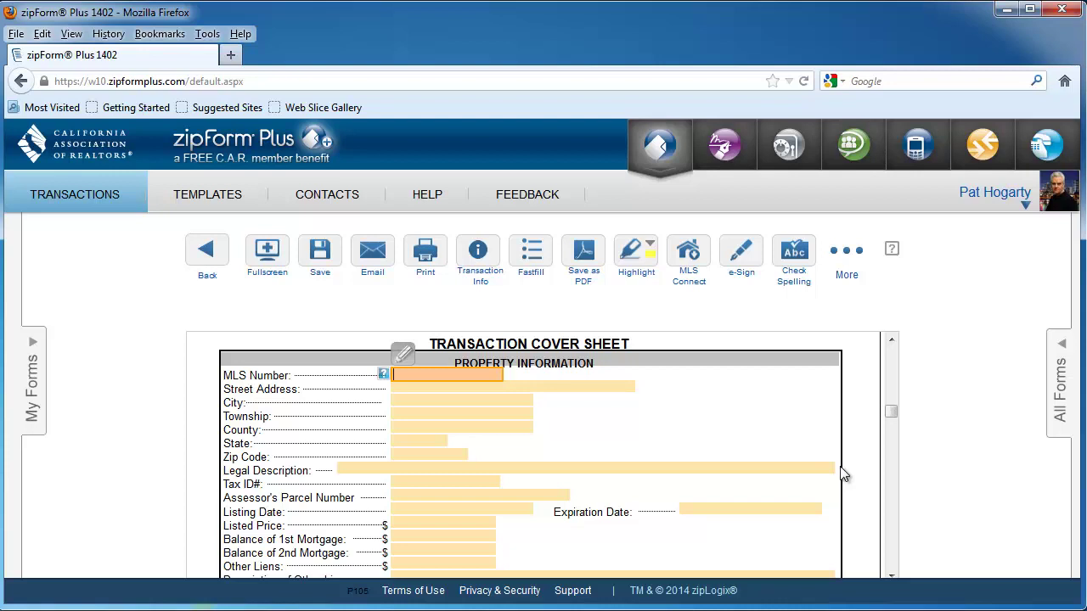
type("12345678")
left_click(513, 390)
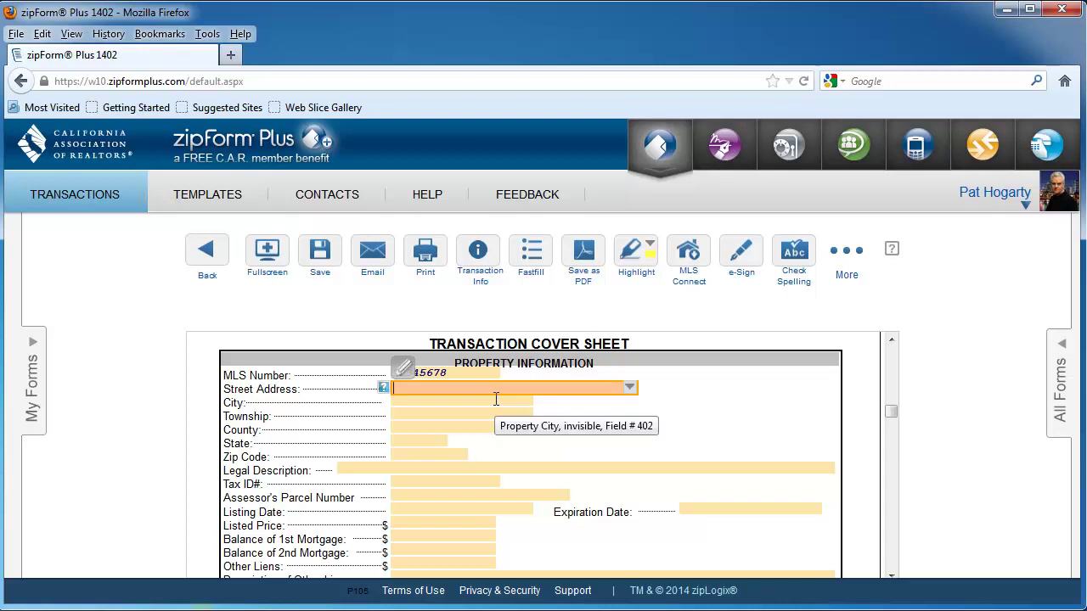
left_click(629, 388)
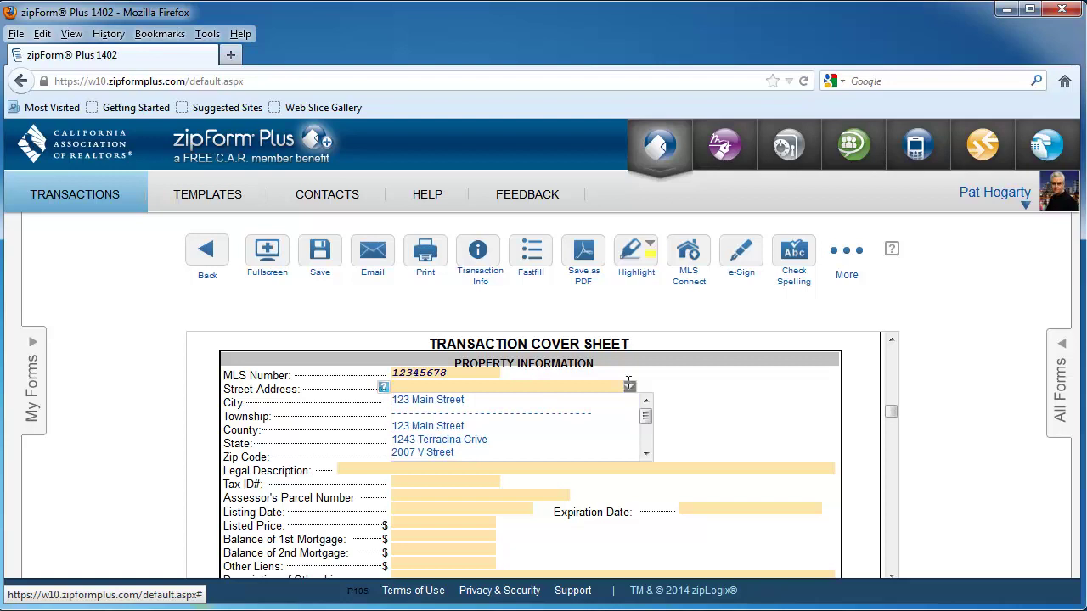
left_click(428, 401)
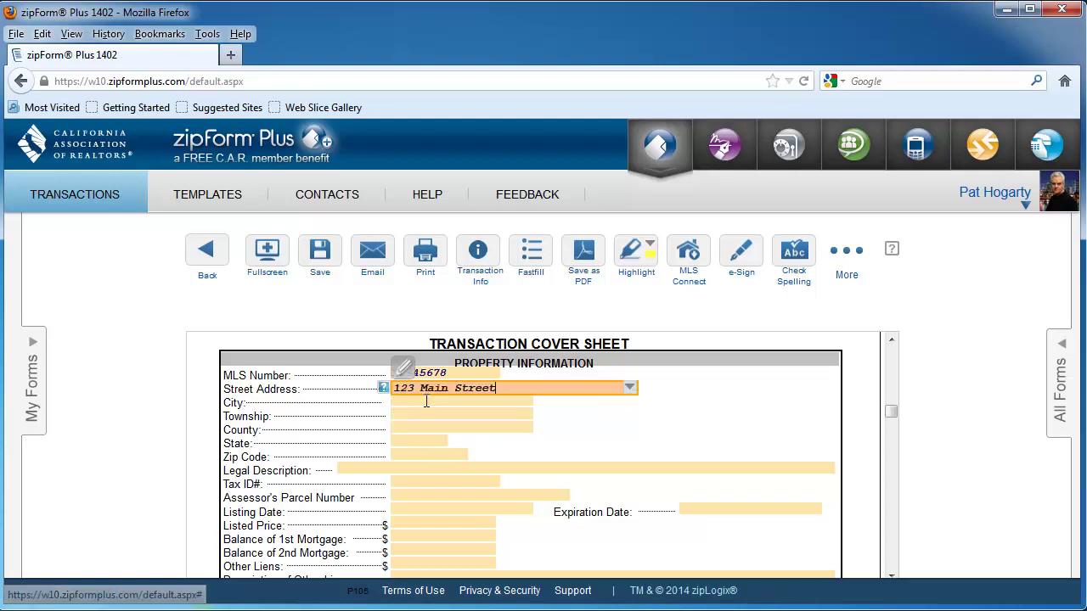
Step: Fill in the property's city and county with the first stored suggestions, leaving the township blank
left_click(448, 402)
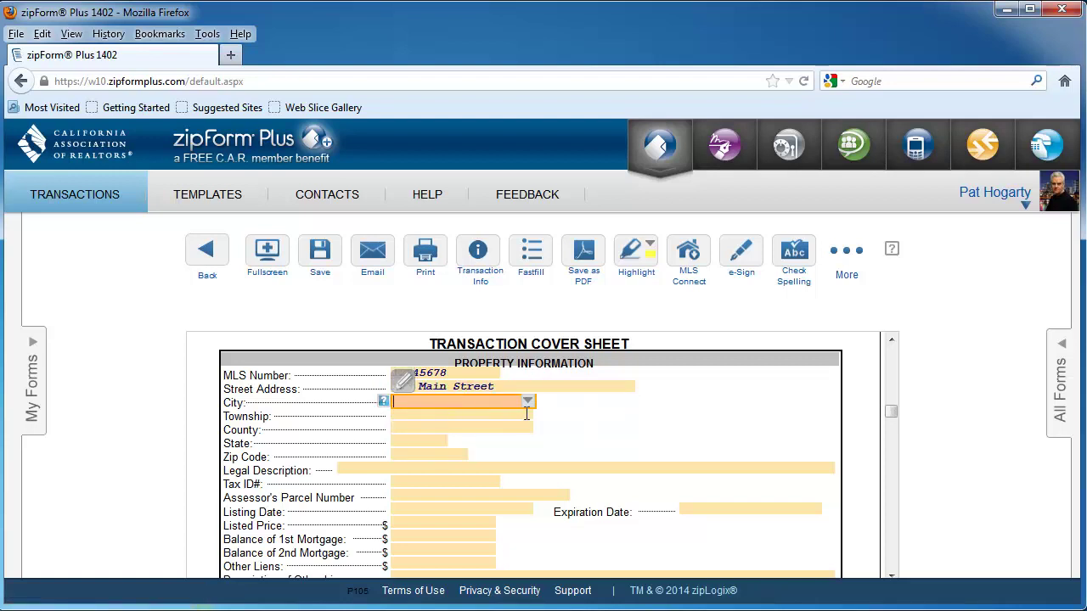
left_click(527, 400)
left_click(489, 416)
left_click(488, 431)
left_click(527, 428)
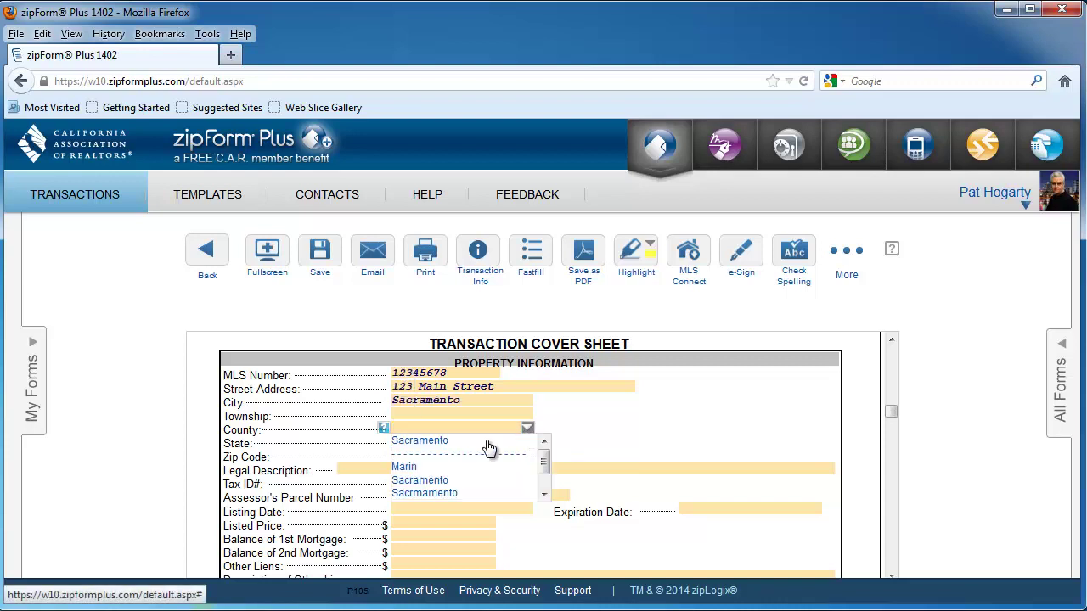
left_click(488, 445)
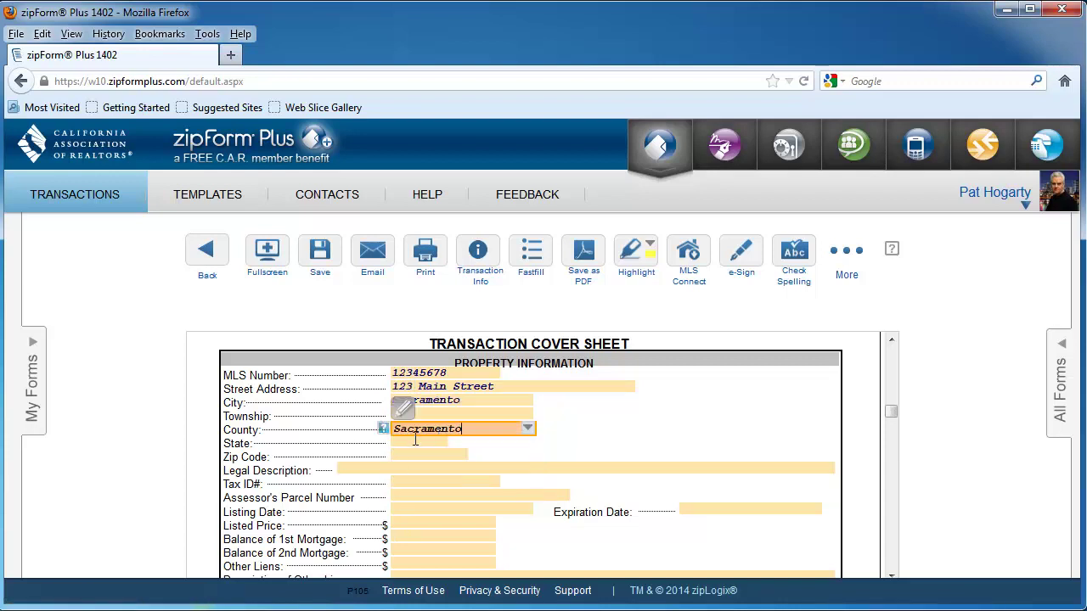
Step: Fill in the property's state and zip code with the first stored suggestion for each
left_click(415, 440)
left_click(441, 442)
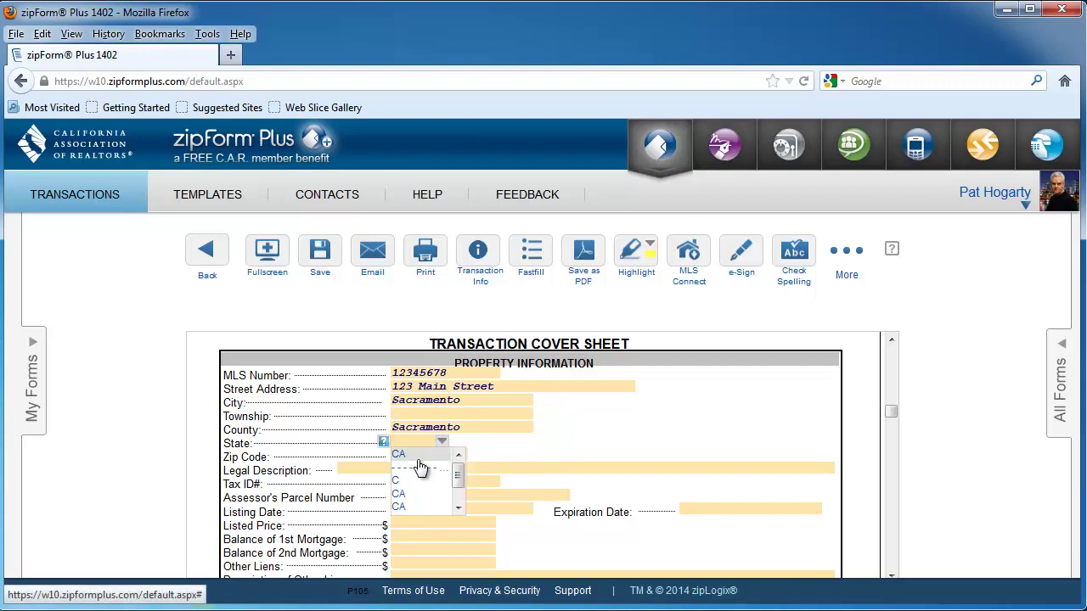
left_click(419, 455)
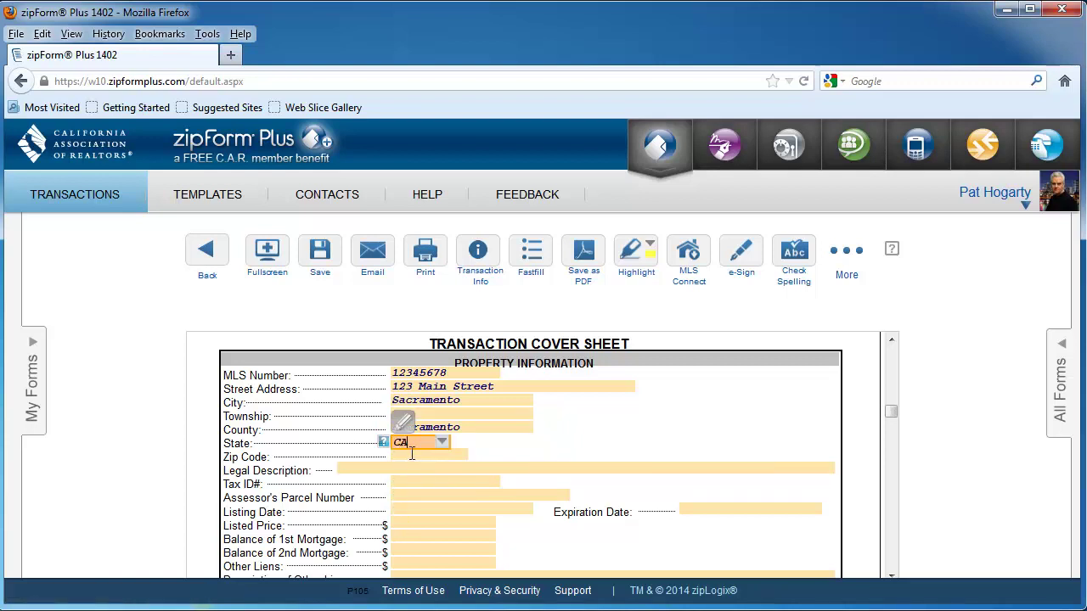
left_click(411, 455)
left_click(461, 455)
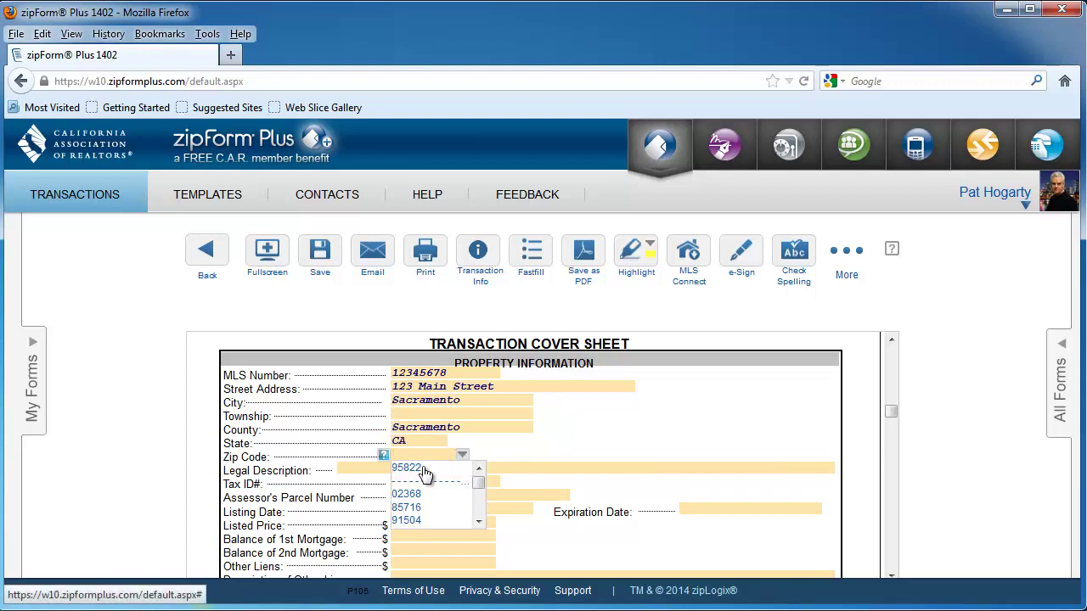
left_click(420, 470)
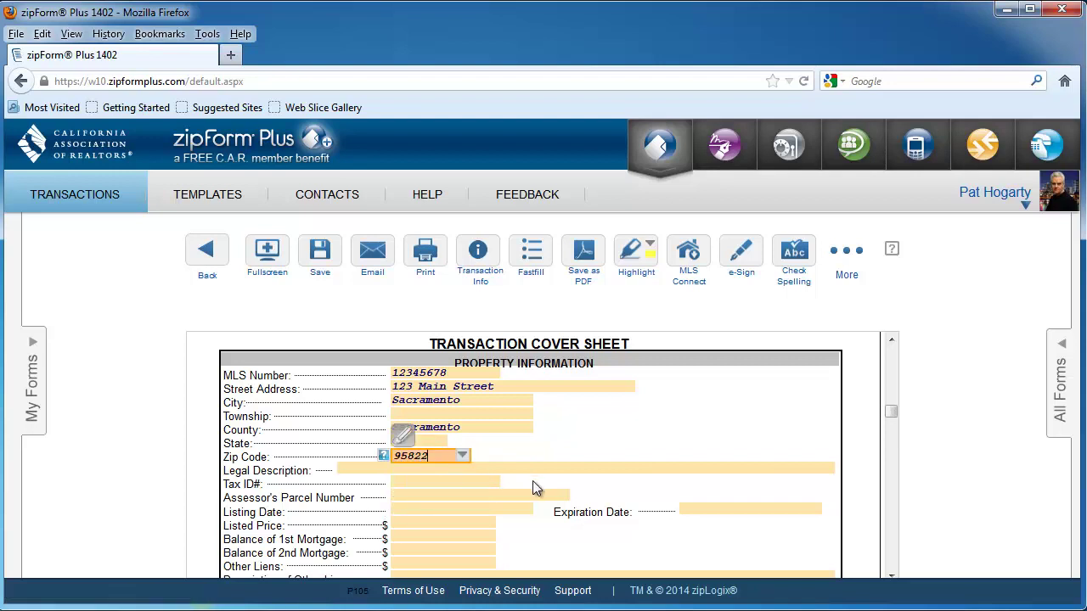
Step: Enter "Lot 76" as the legal description and 122-270-018 as the assessor's parcel number, leaving the tax ID blank
key("Tab")
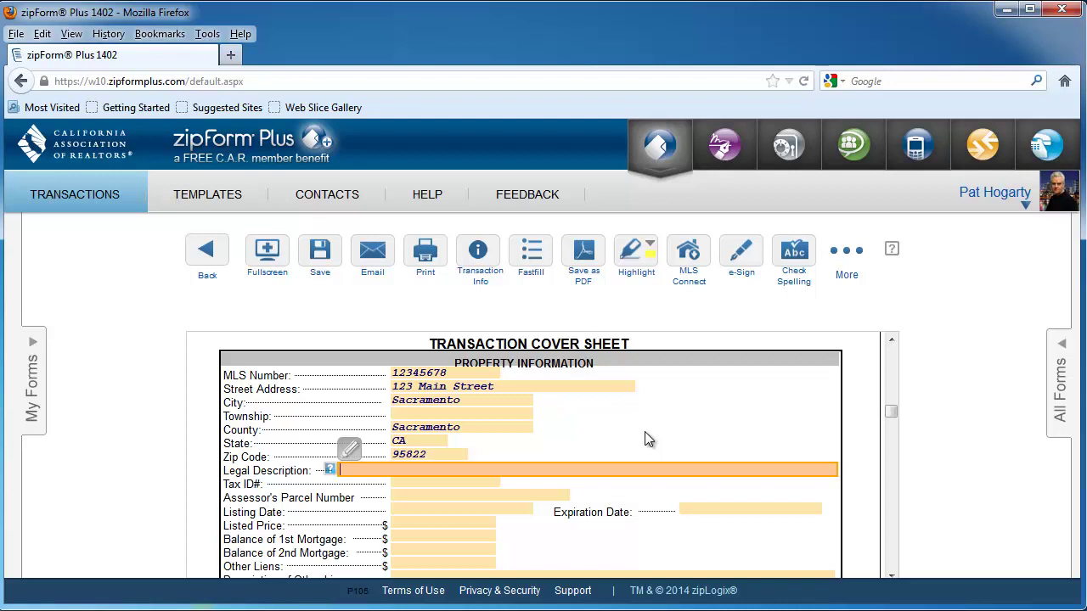
type("Lot 76")
left_click(480, 483)
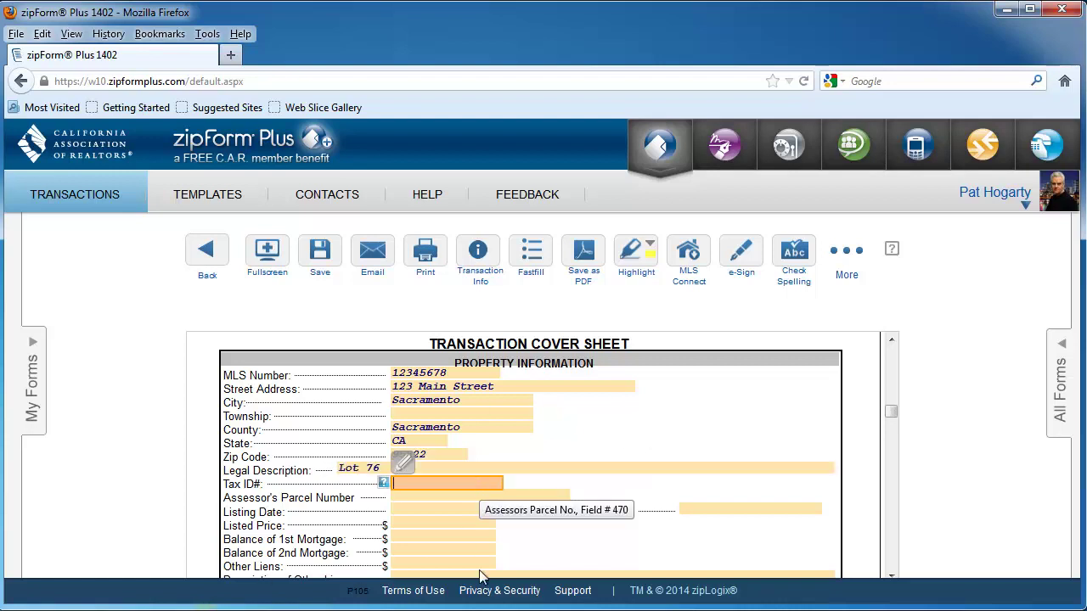
left_click(418, 496)
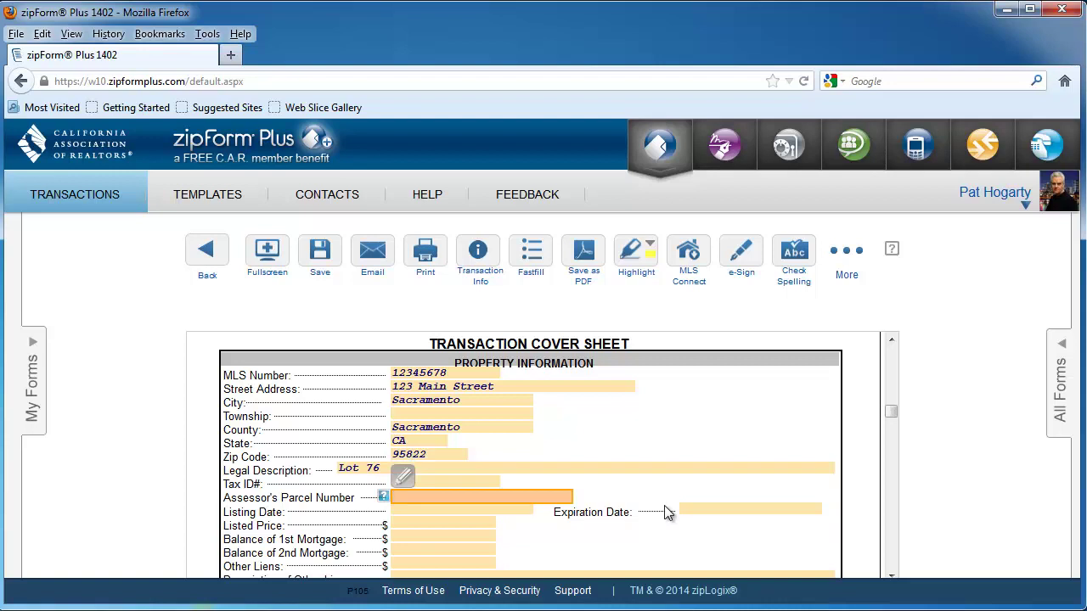
type("122-270-018")
Step: Set the listing date to February 4, 2014 using the calendar
key("Tab")
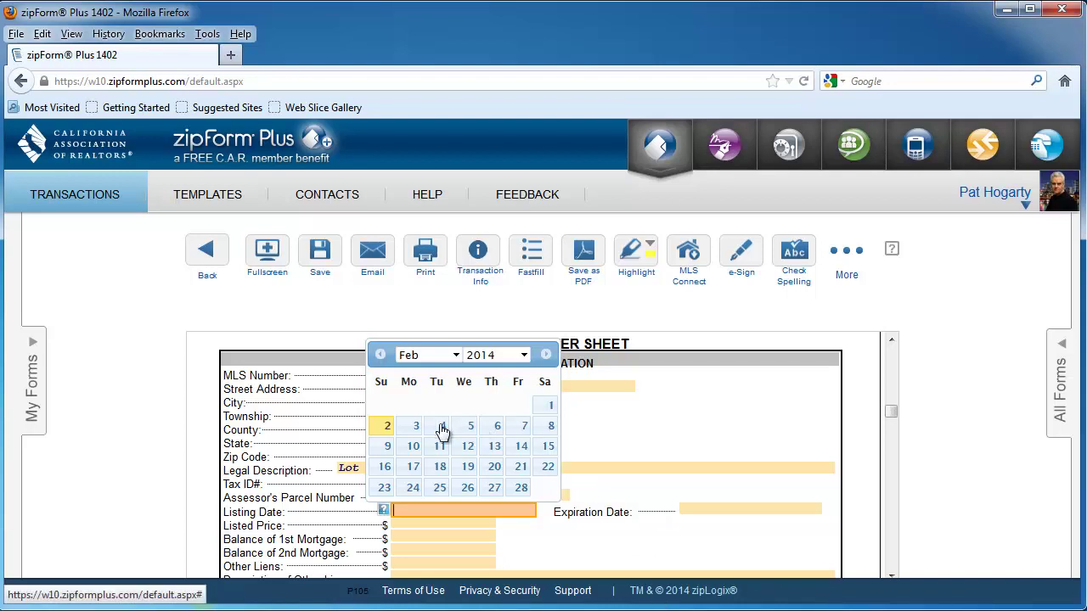
left_click(455, 356)
left_click(455, 357)
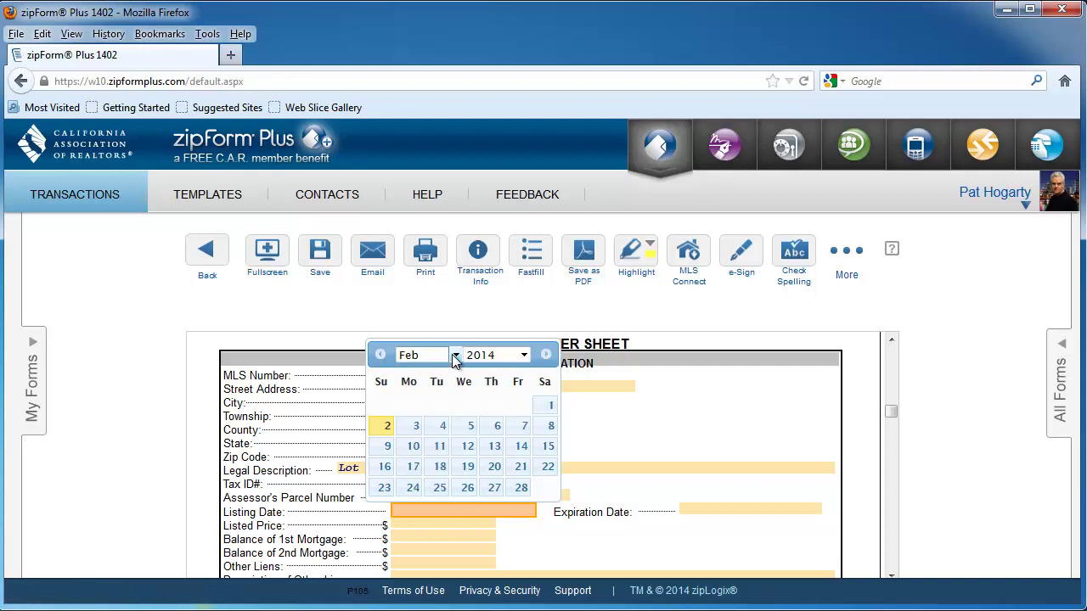
left_click(525, 357)
left_click(525, 358)
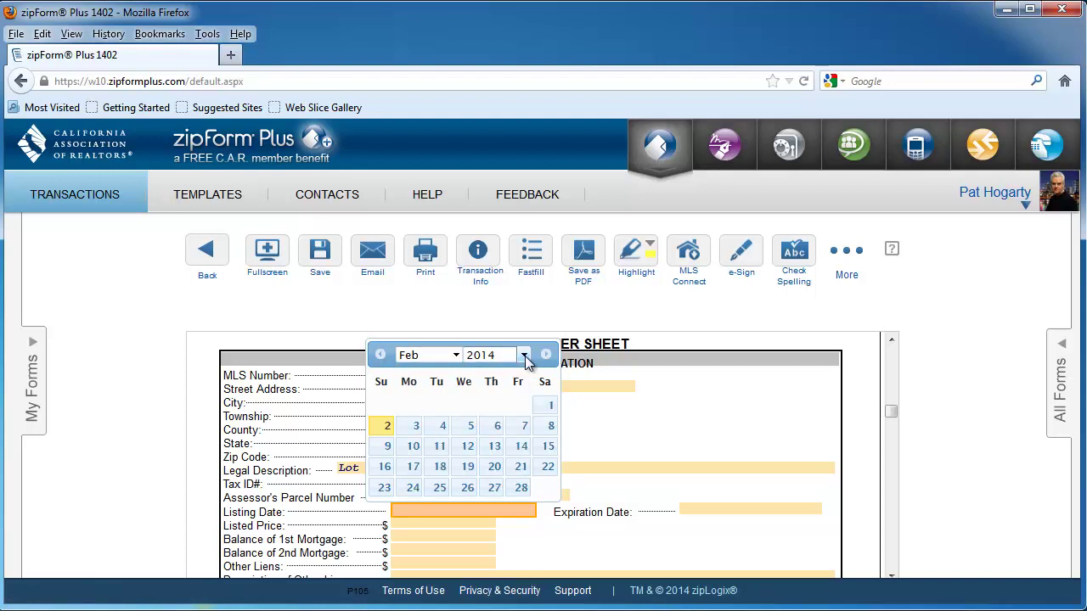
left_click(443, 426)
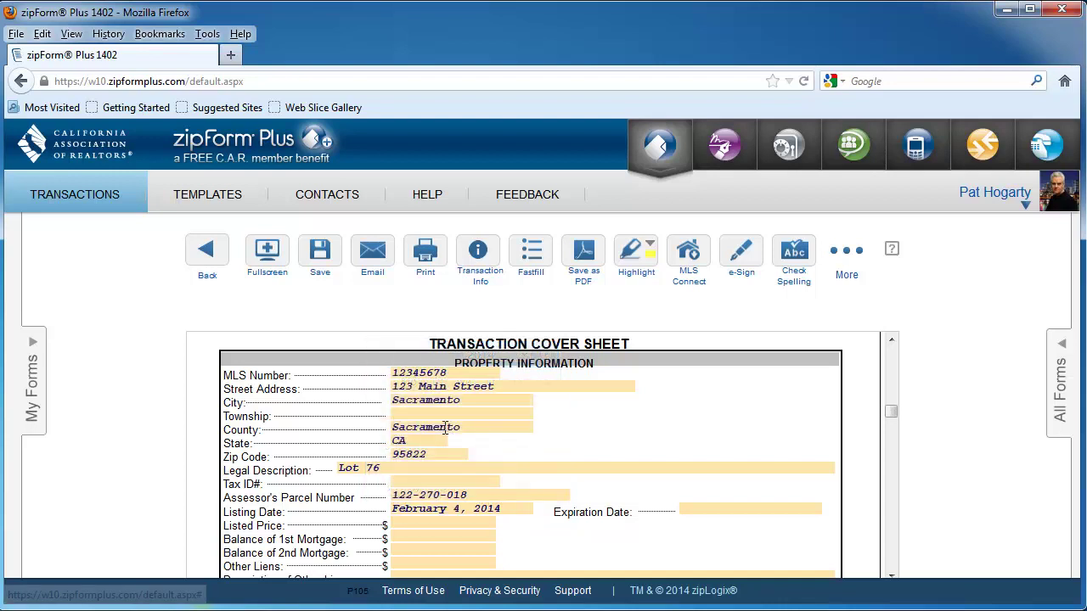
Step: Set the expiration date to May 16, 2014 using the calendar
left_click(696, 511)
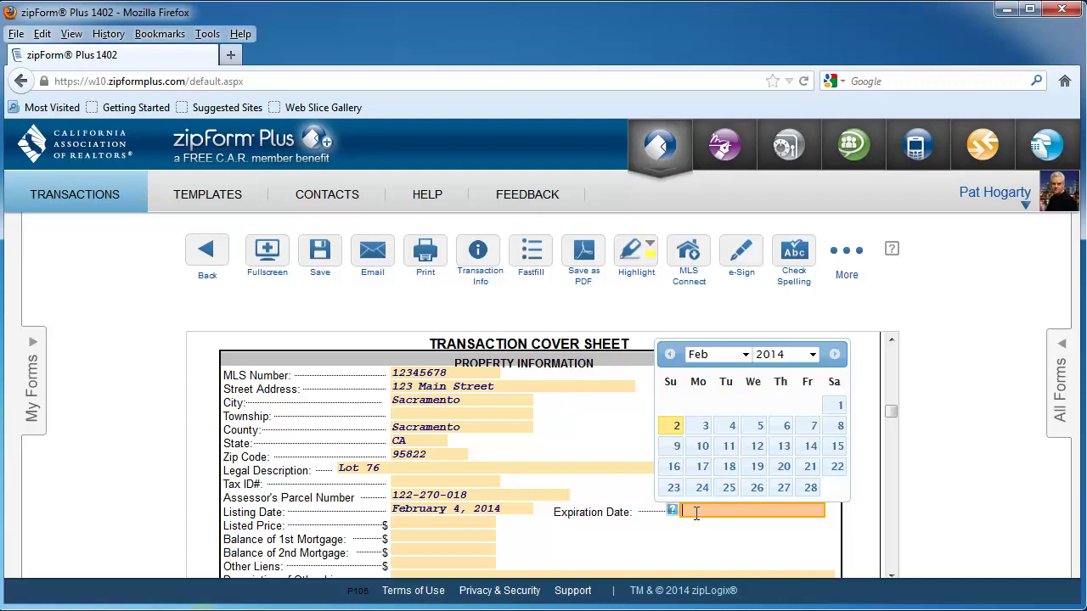
left_click(744, 357)
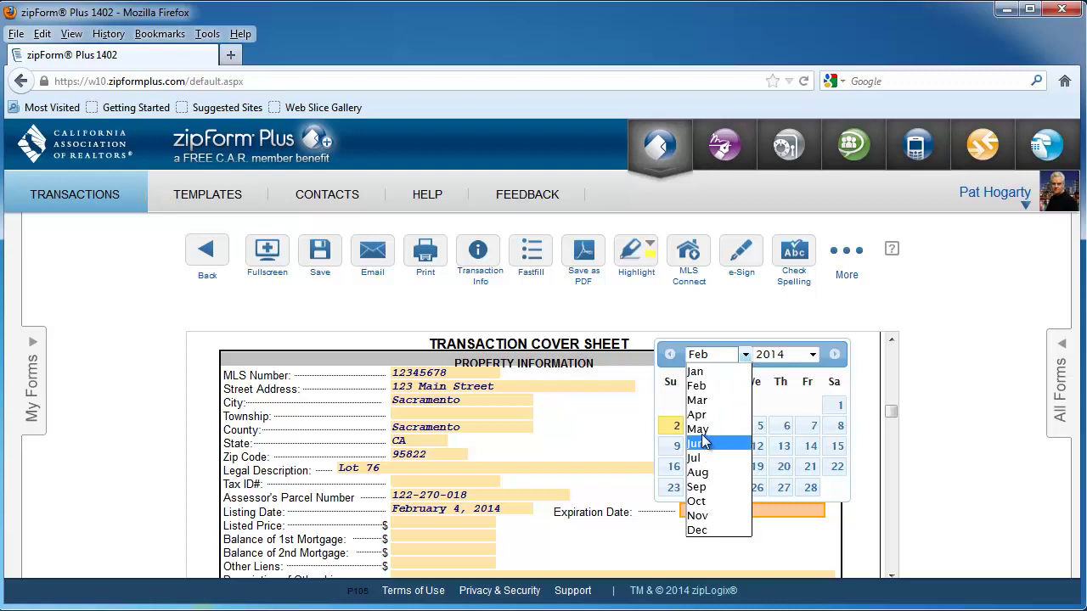
key("Escape")
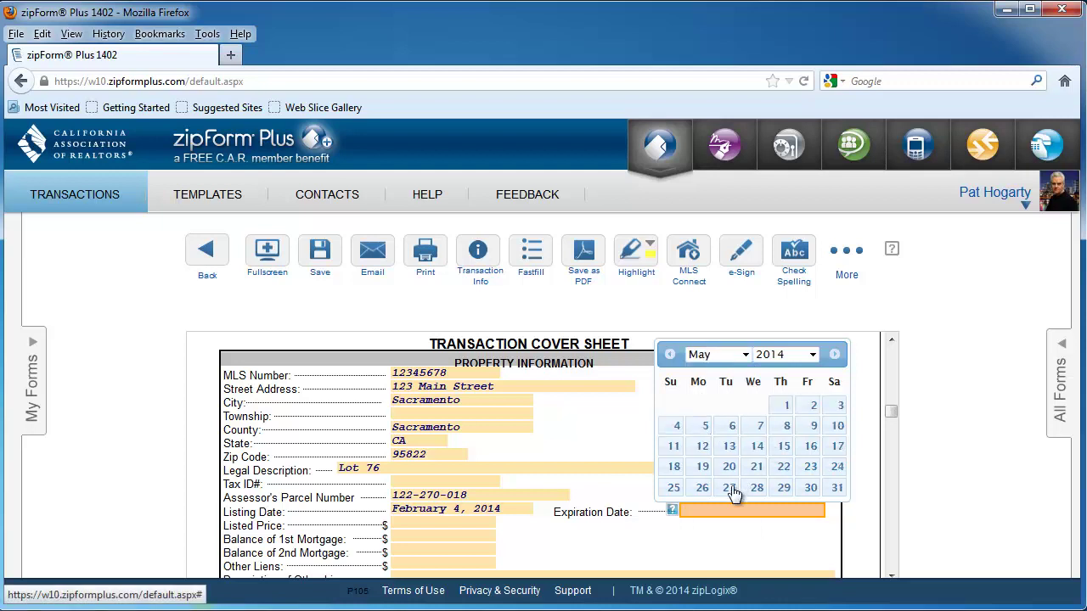
left_click(809, 450)
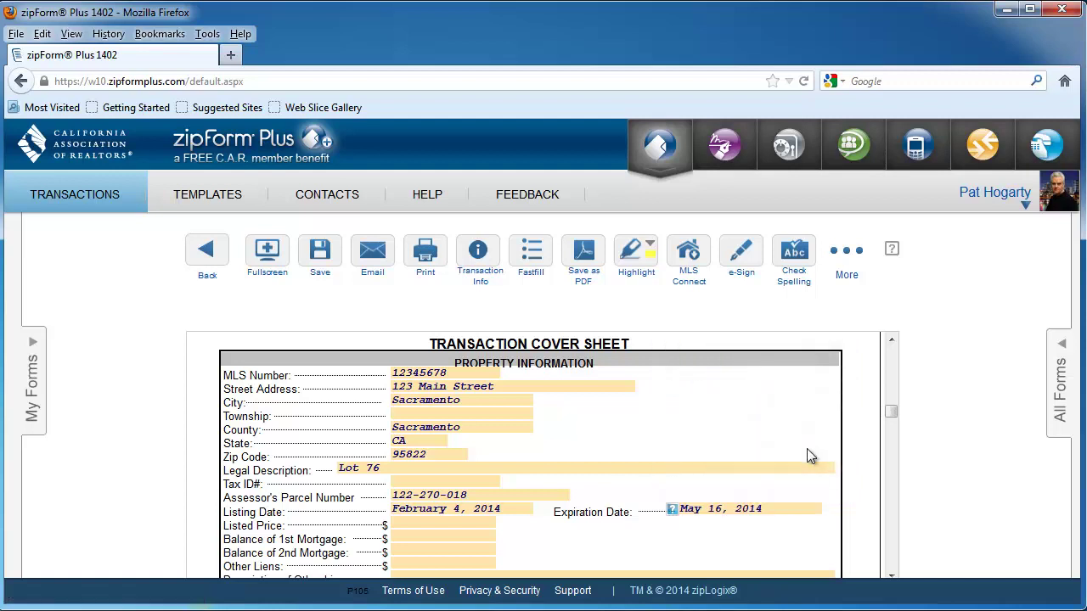
Step: Enter a listed price of 450000 and a 1st mortgage balance of 250000
scroll(807, 448, "down", 1)
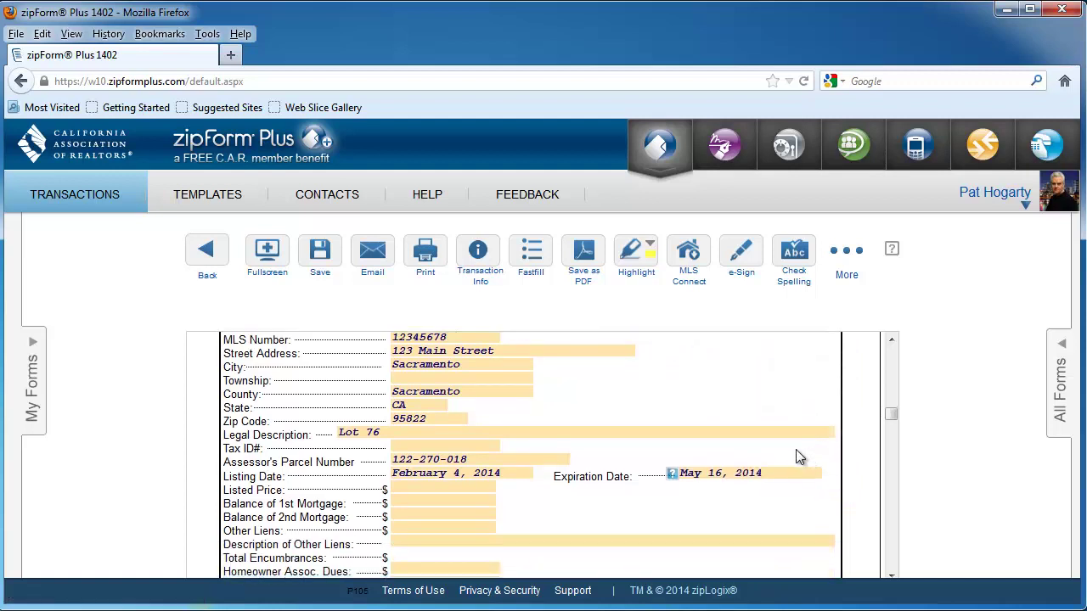
left_click(467, 490)
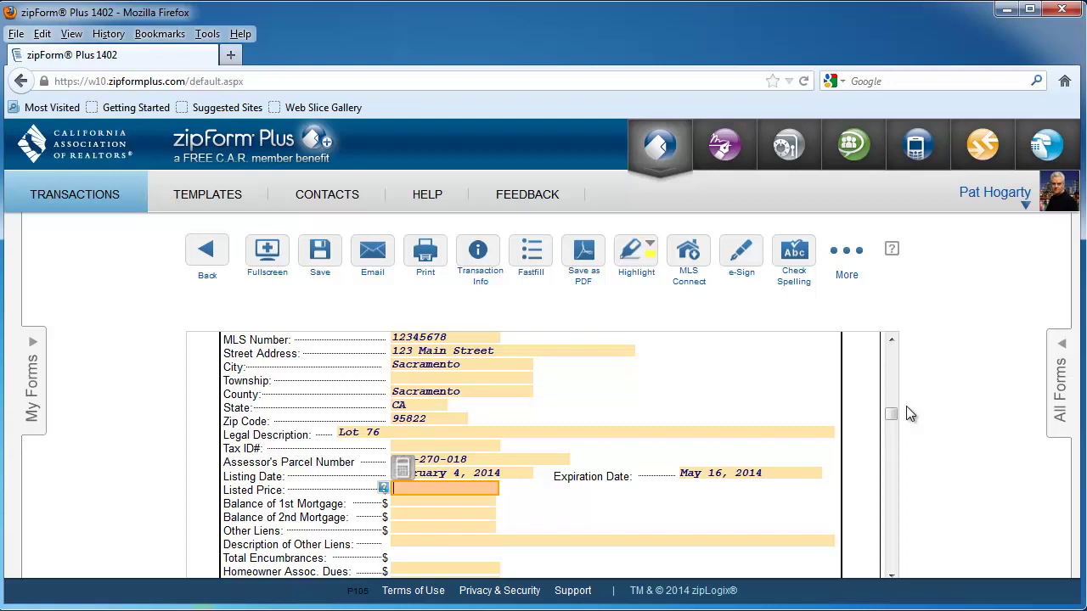
type("450000")
left_click(486, 503)
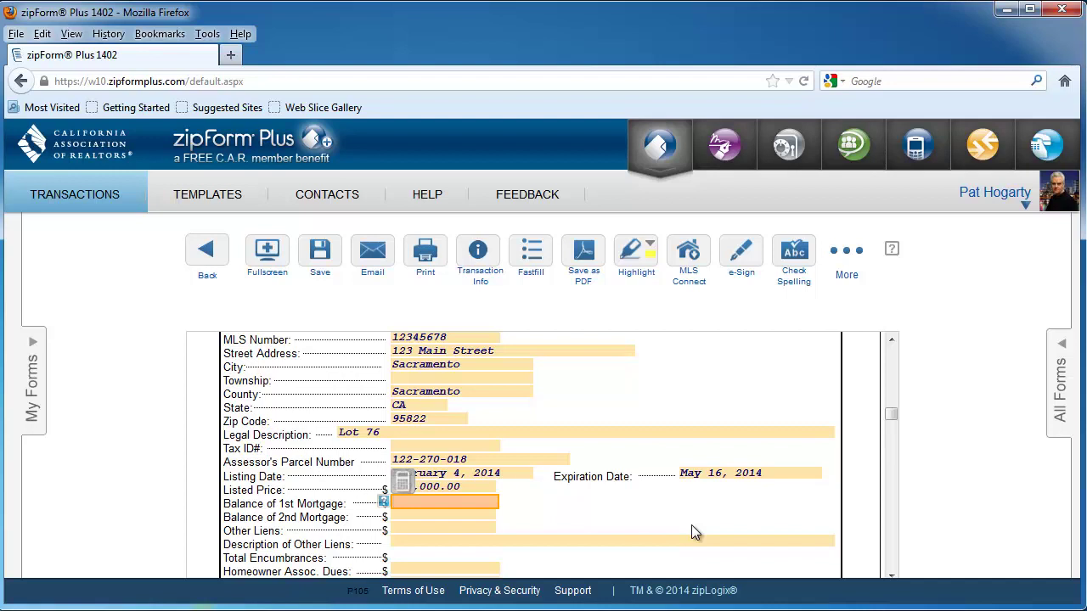
type("250000")
Step: View the mortgage calculator offered for the 1st mortgage balance and close it without entering any values
left_click(402, 480)
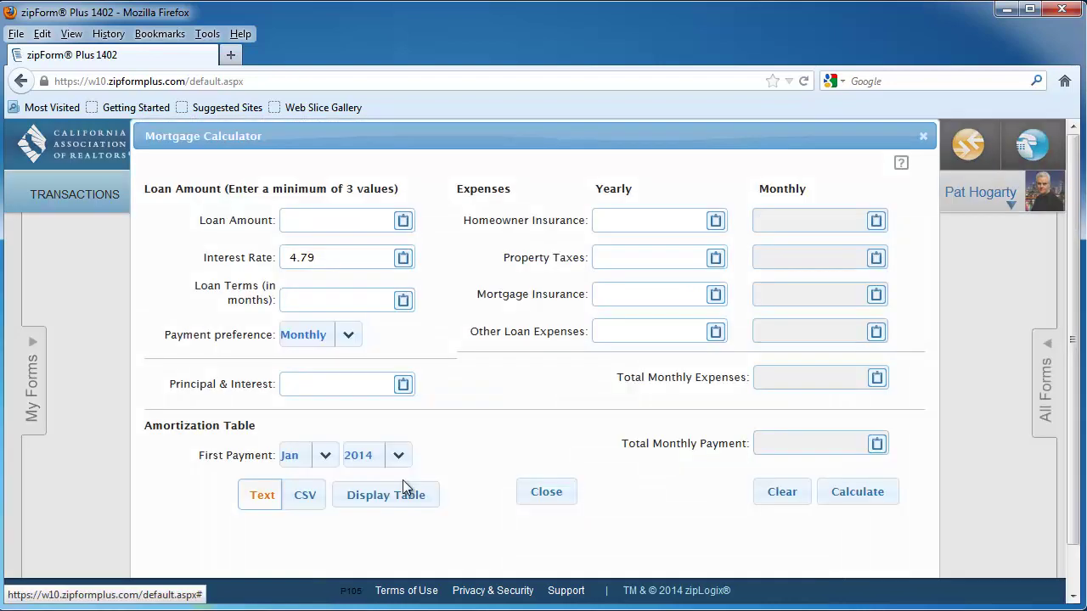
left_click(922, 135)
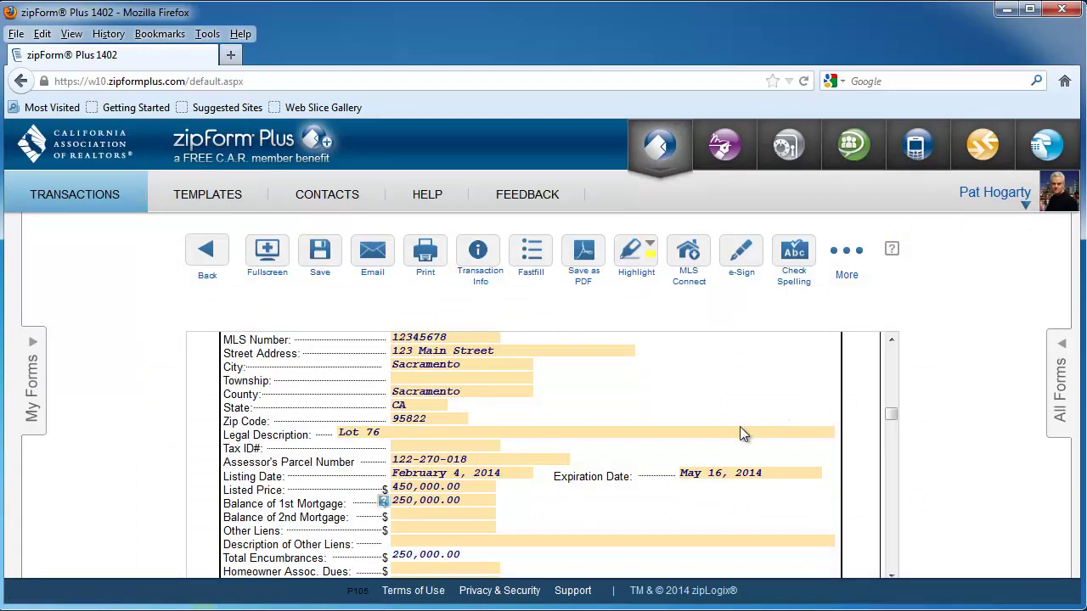
scroll(740, 426, "down", 1)
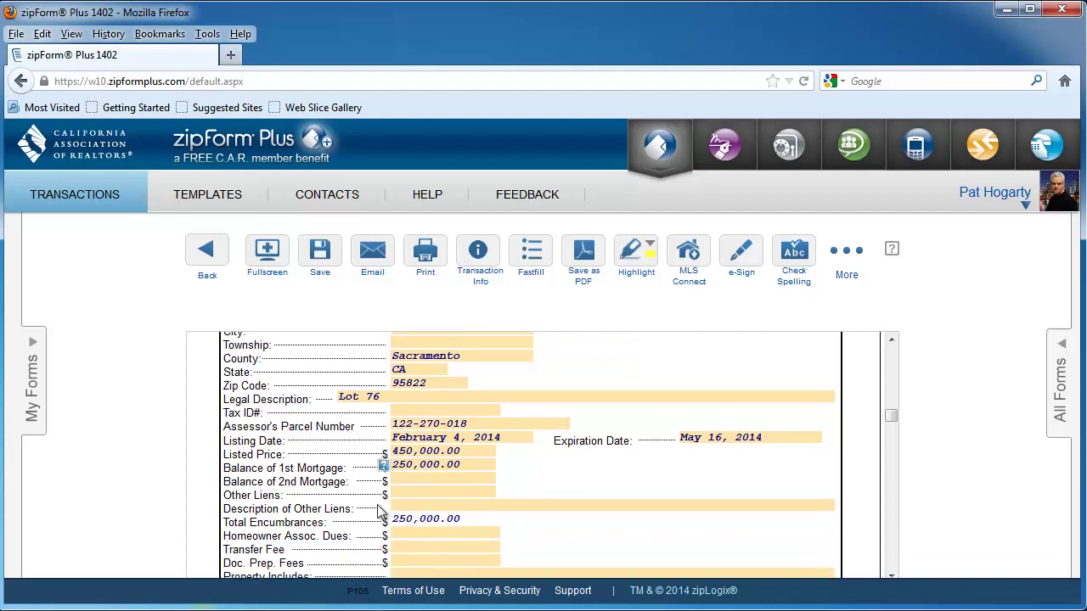
left_click(430, 480)
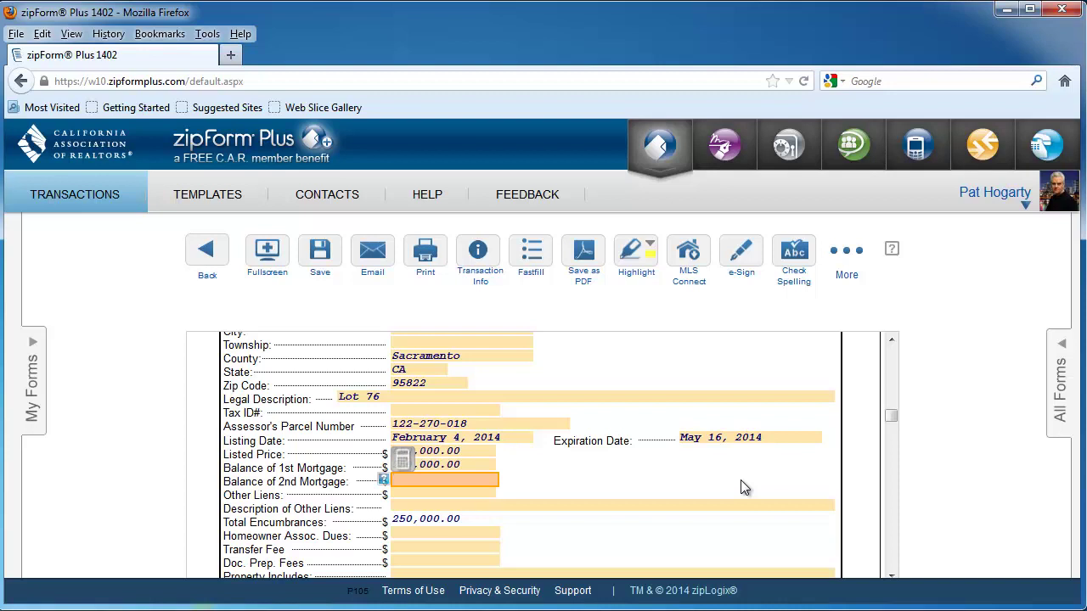
left_click(411, 492)
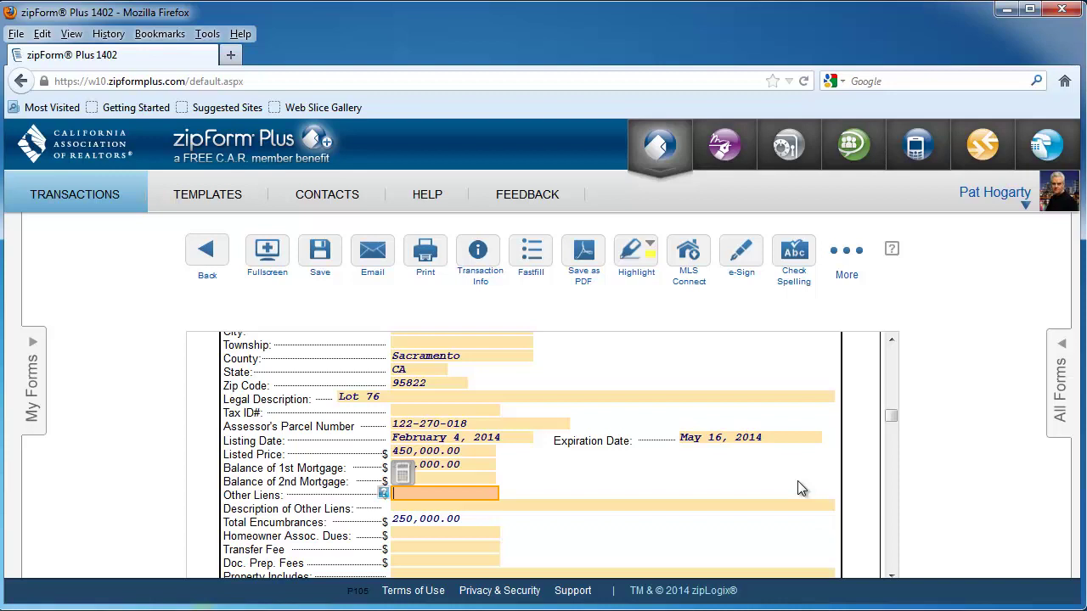
left_click(558, 505)
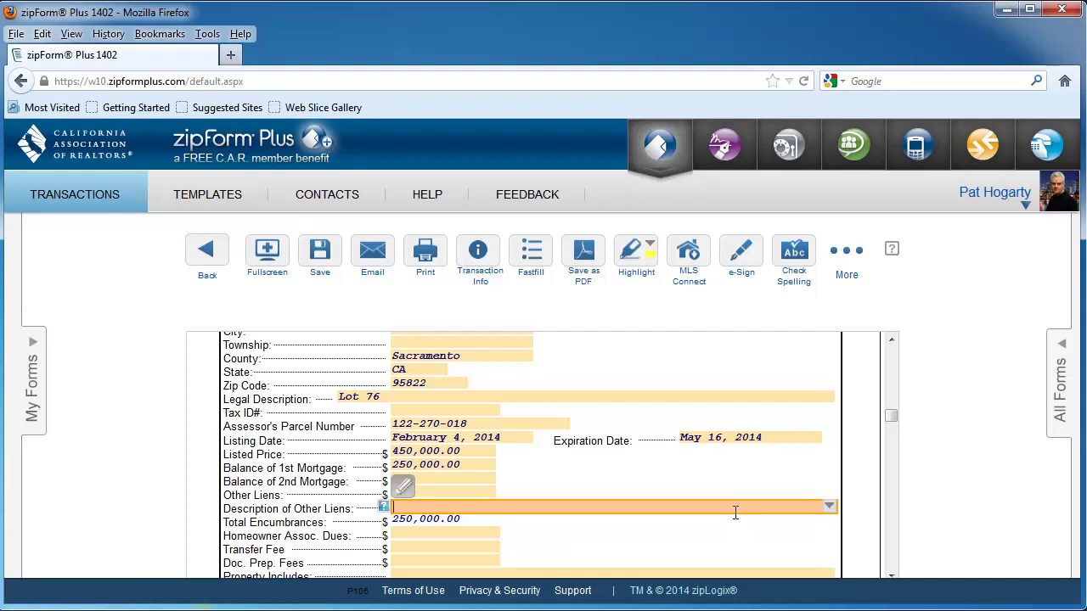
Step: Enter homeowner association dues of 150.00 and a transfer fee of $200.00
left_click(413, 535)
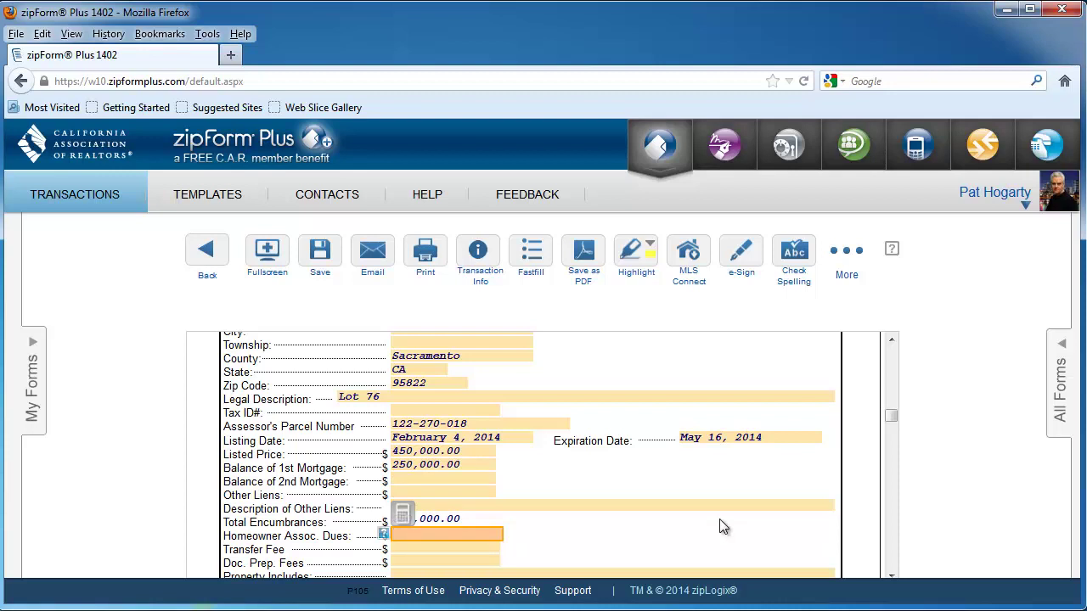
type("150.00")
key("Tab")
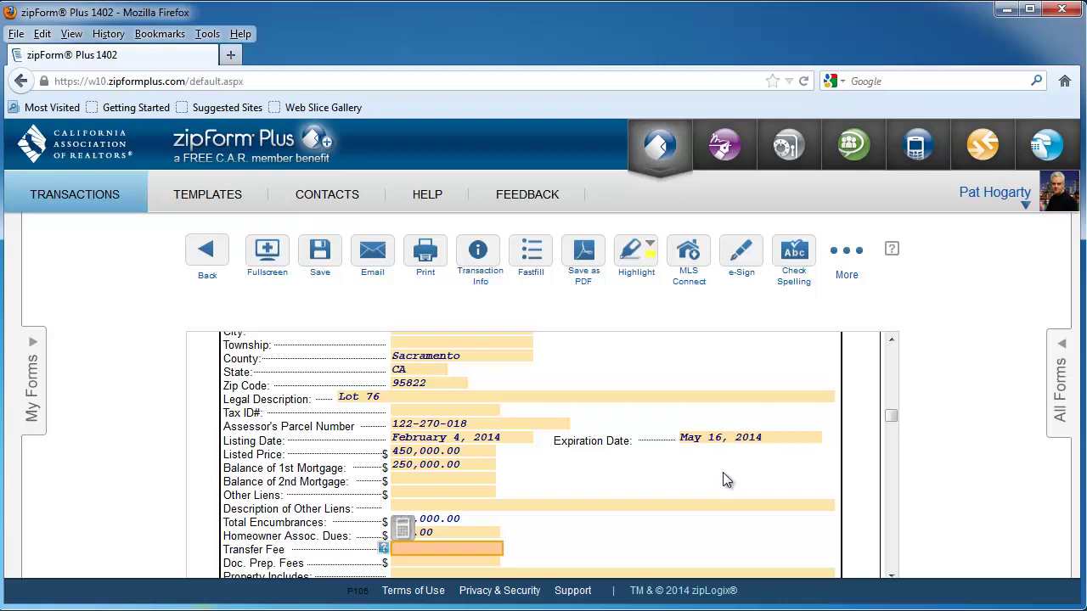
type("200.00")
left_click(574, 547)
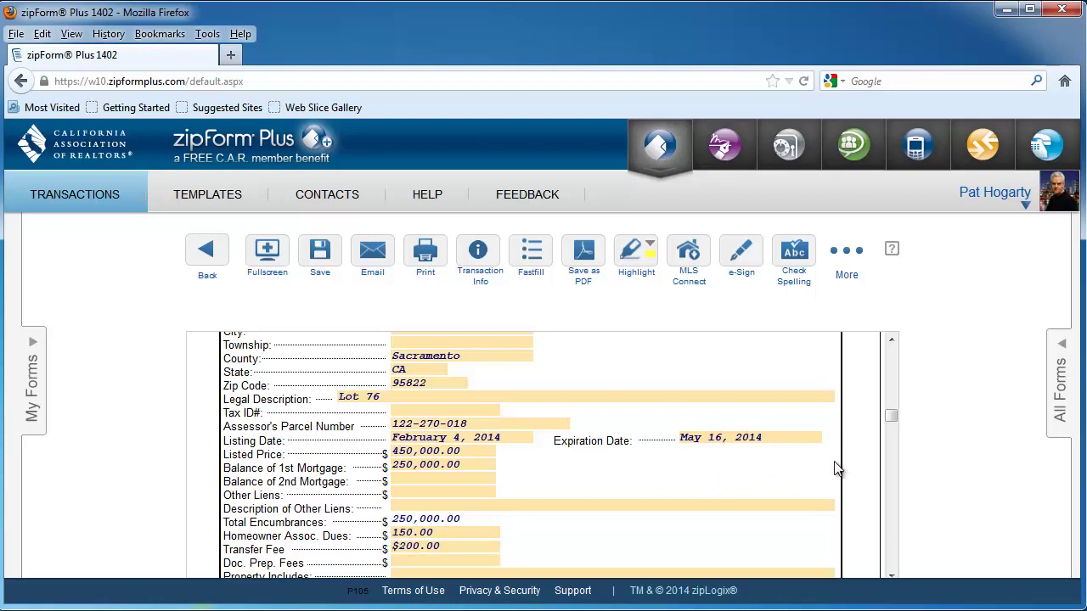
Step: Enter "Dog House" under Property Includes and "Workbench" under Property Excludes
scroll(835, 466, "down", 1)
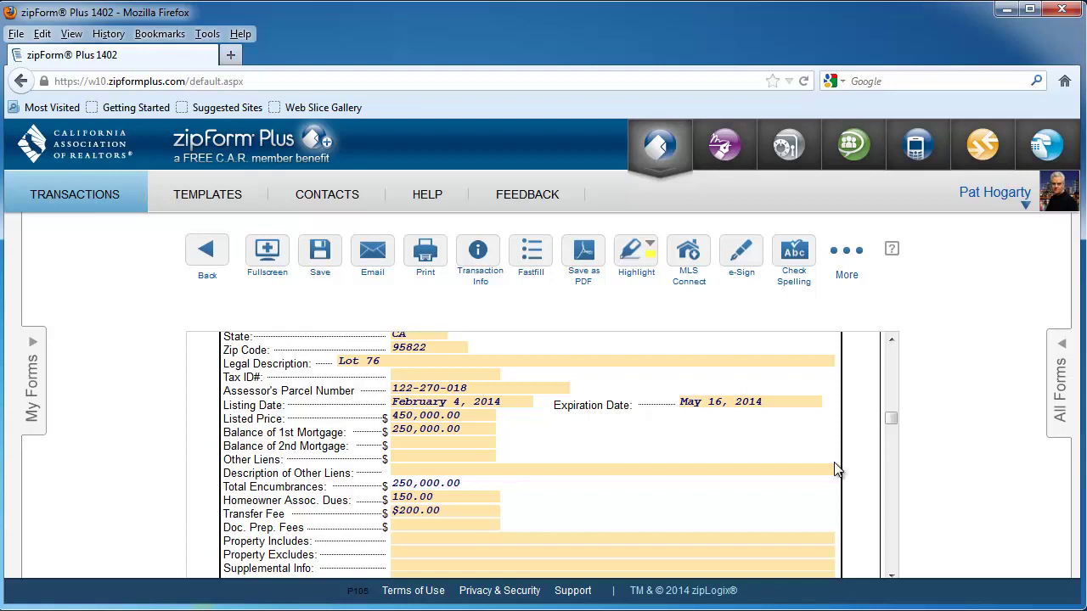
left_click(418, 537)
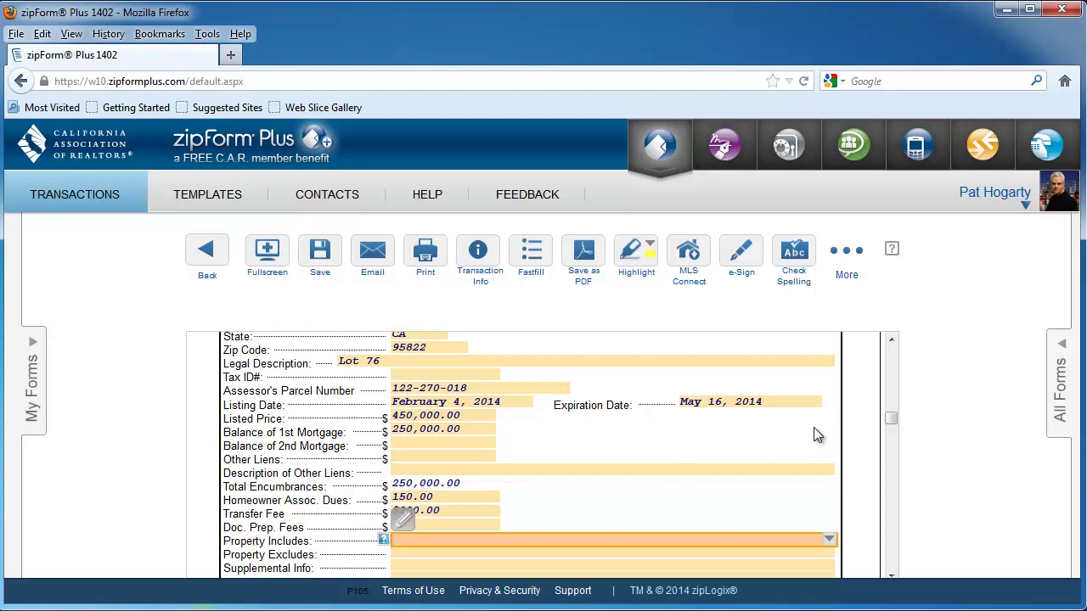
type("Dog House")
scroll(626, 550, "down", 1)
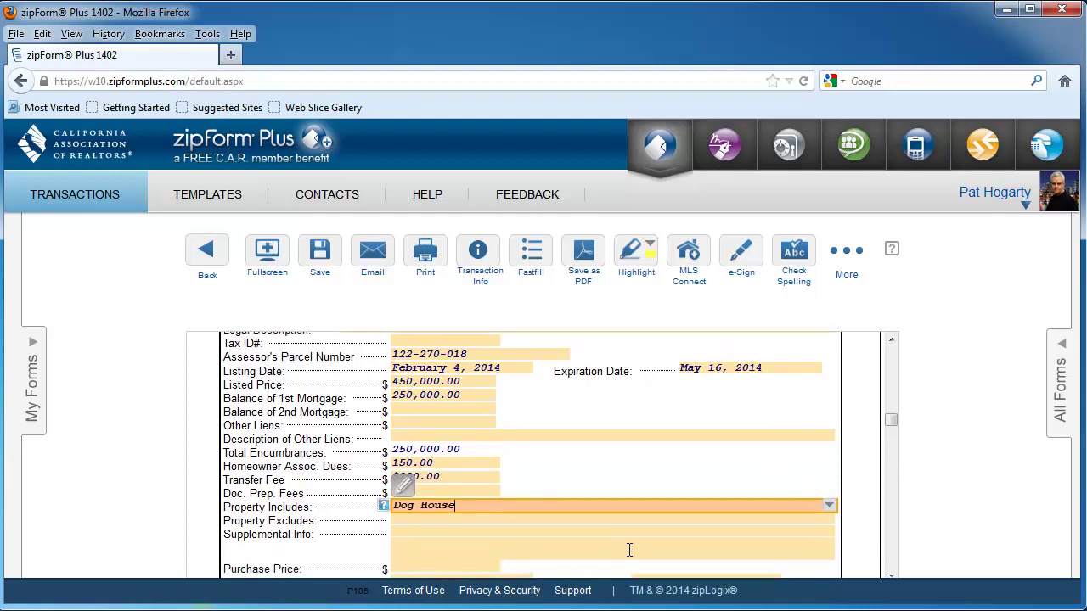
left_click(392, 517)
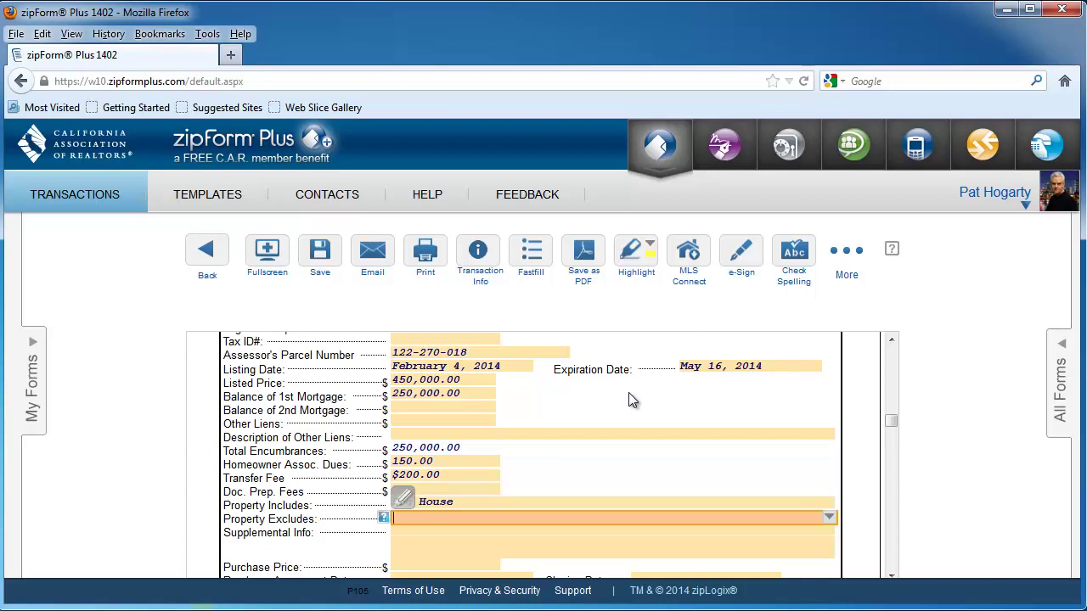
type("Workbench")
Step: Look over the supplemental info, purchase, deposit and offer fields of the cover sheet and return to the start of Property Information
scroll(566, 525, "down", 1)
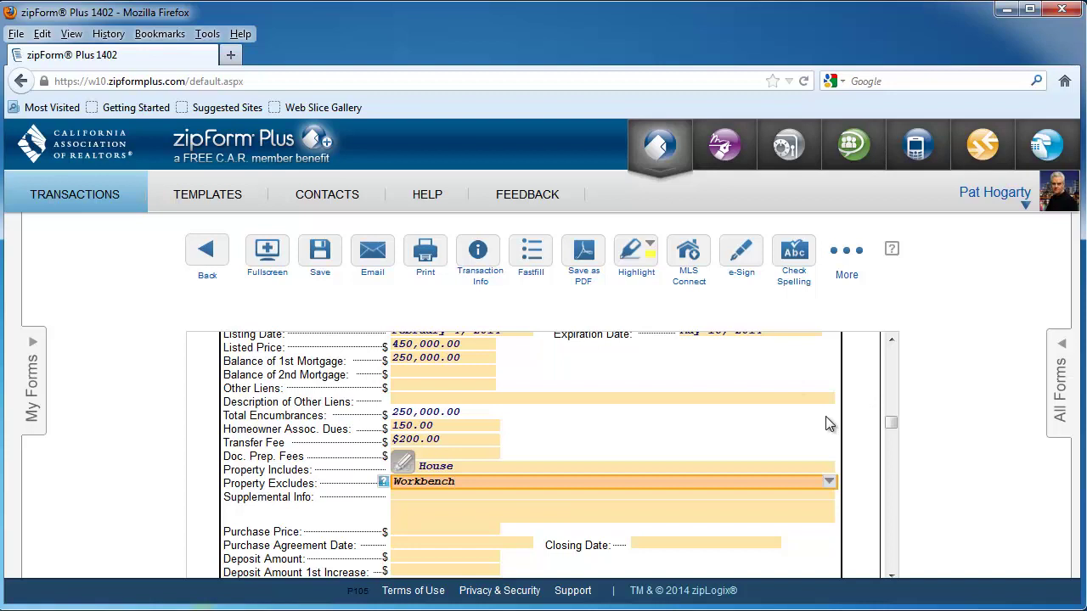
left_click(551, 491)
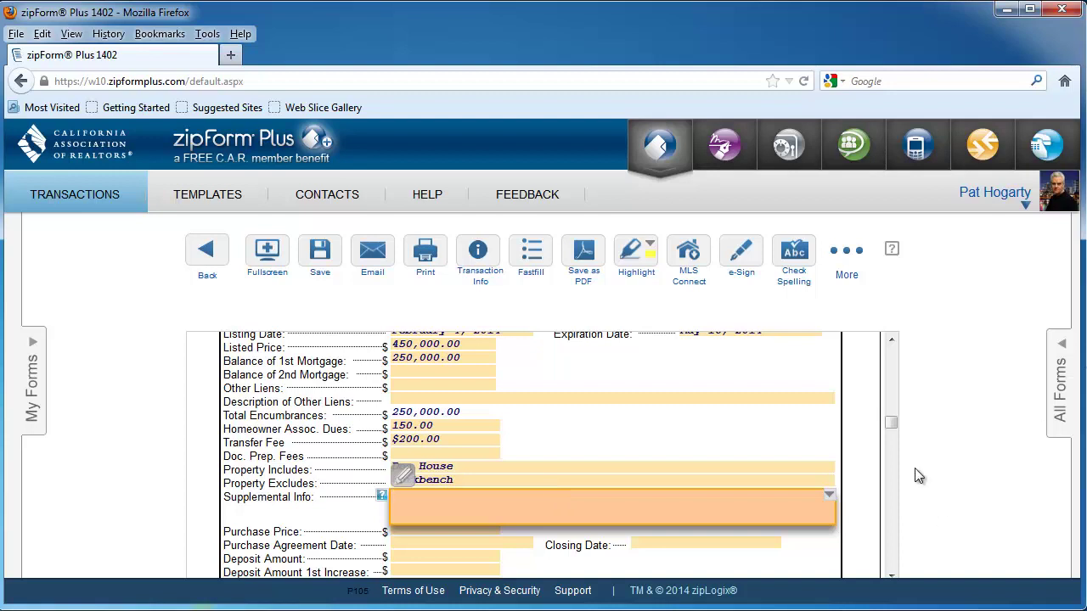
left_click(735, 470)
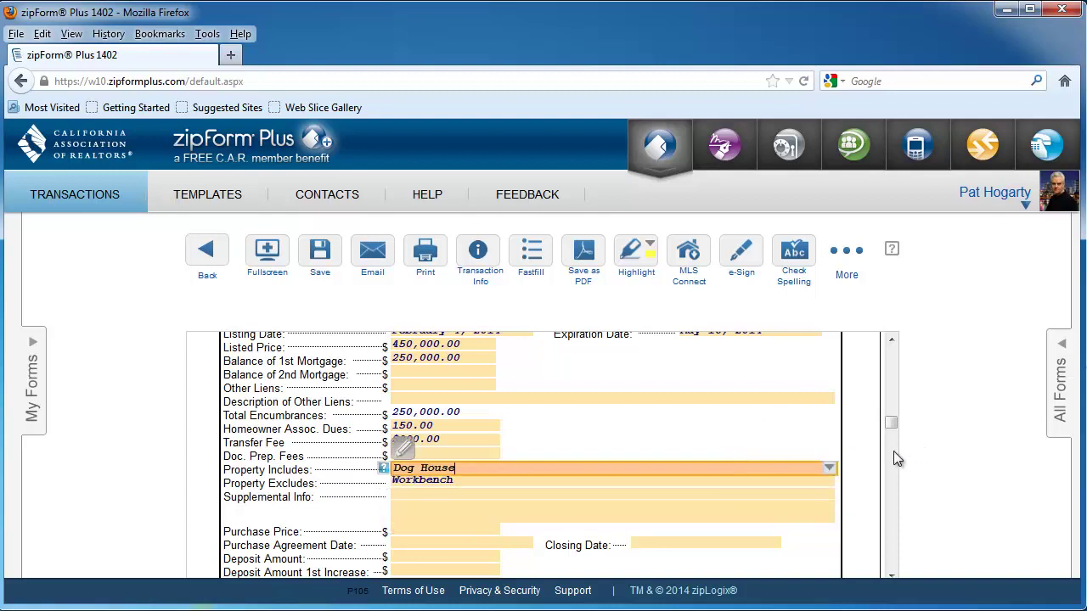
scroll(849, 471, "down", 3)
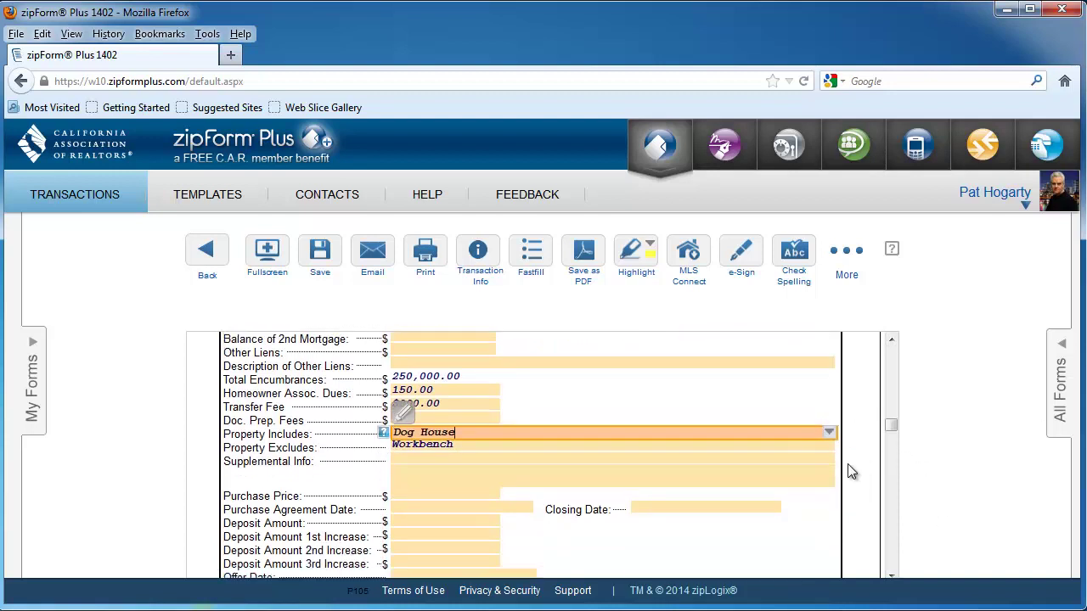
scroll(848, 464, "down", 2)
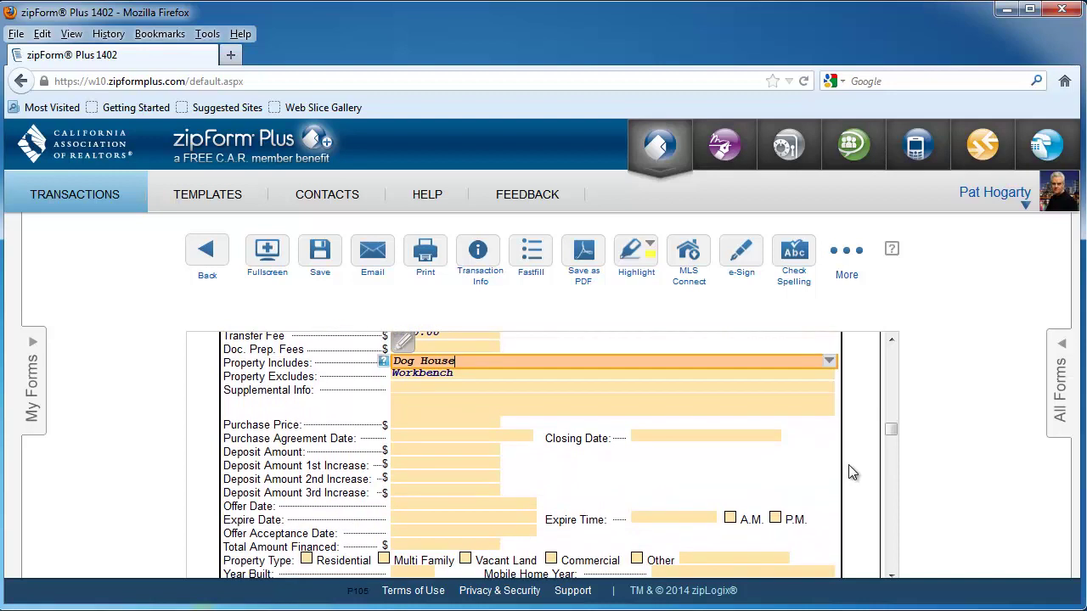
scroll(851, 465, "up", 3)
scroll(852, 465, "up", 5)
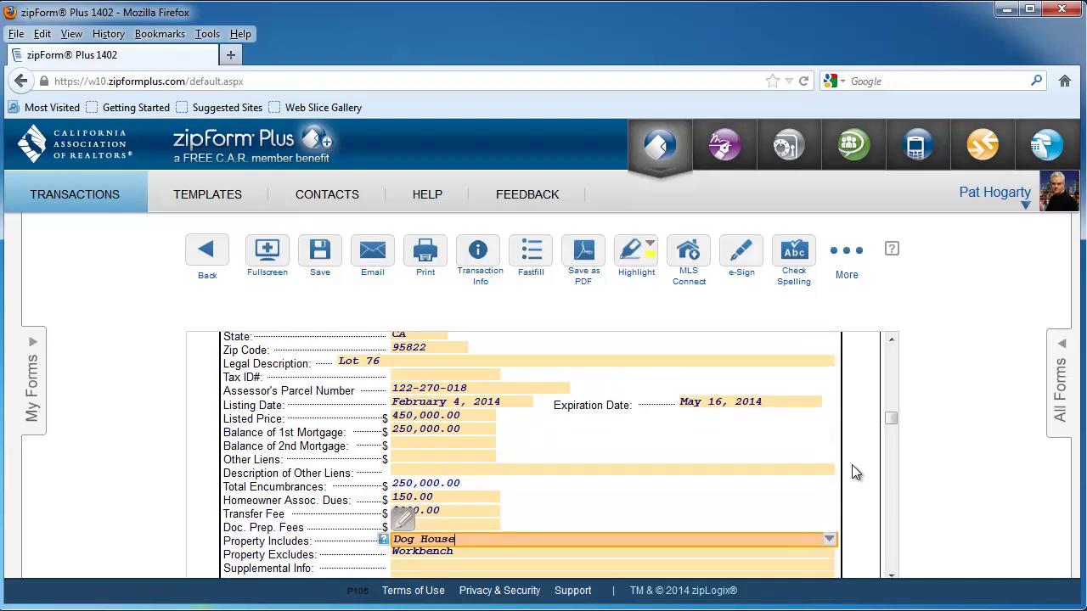
scroll(856, 473, "up", 3)
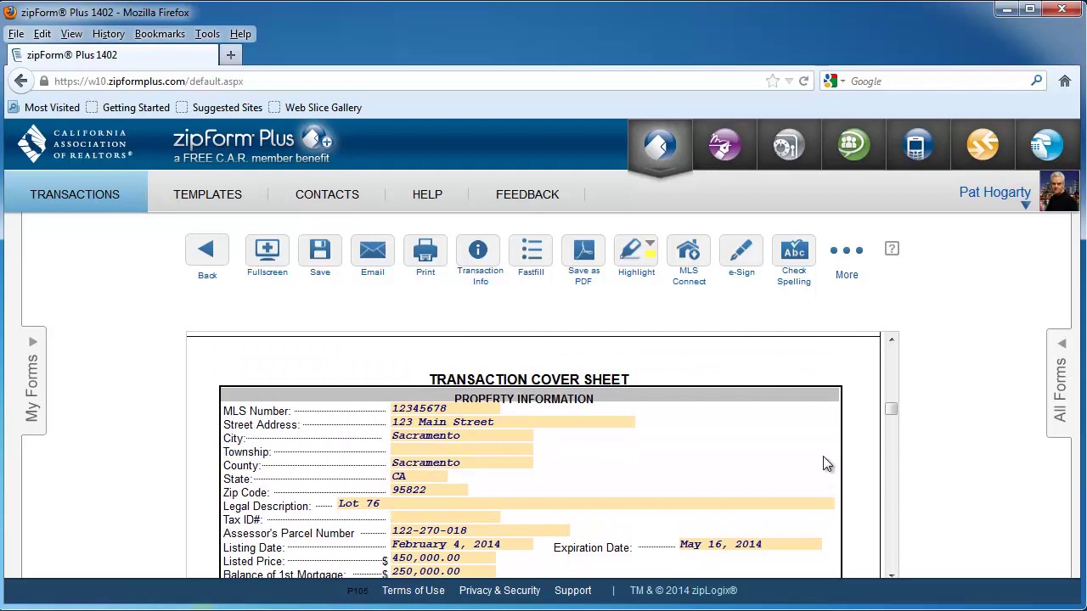
Step: Check the listing dates, property details, excluded and included items and price in the Residential Listing Agreement, and reopen the Cover Sheet
left_click(34, 345)
left_click(39, 378)
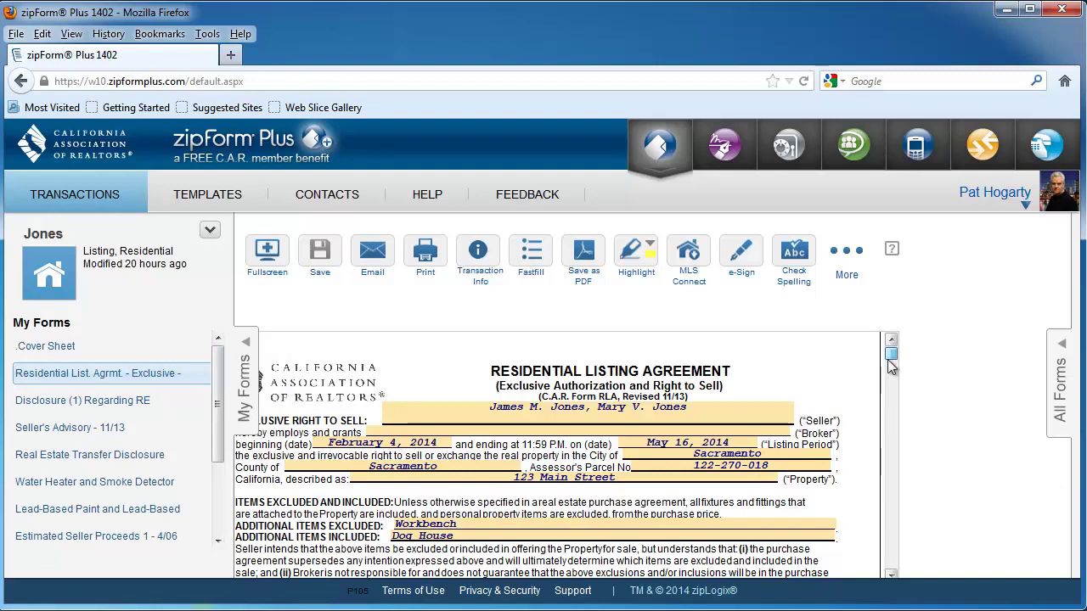
scroll(891, 365, "down", 2)
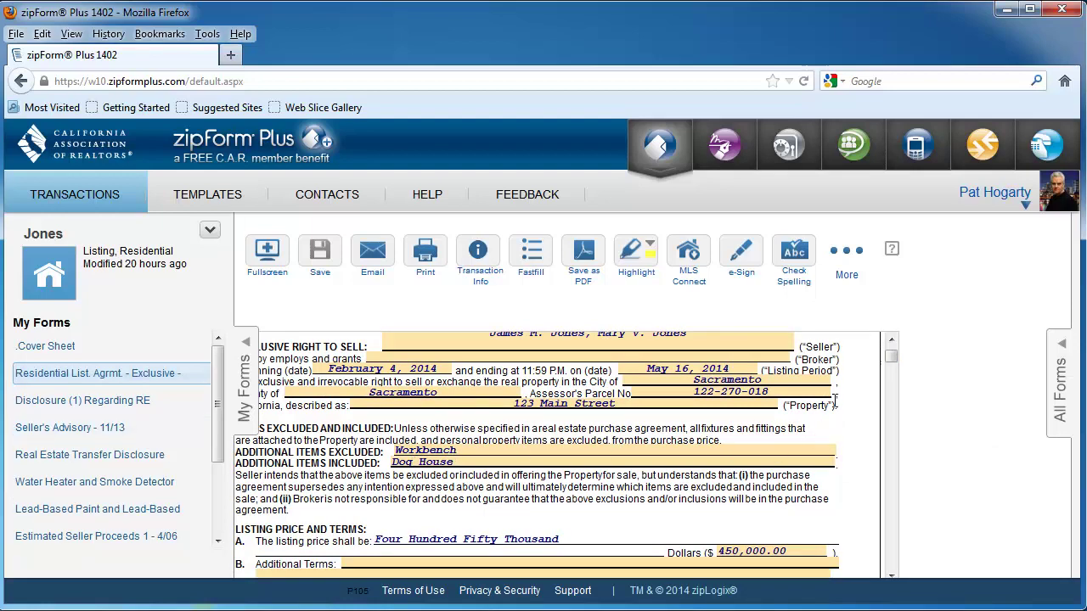
left_click_drag(893, 361, 896, 363)
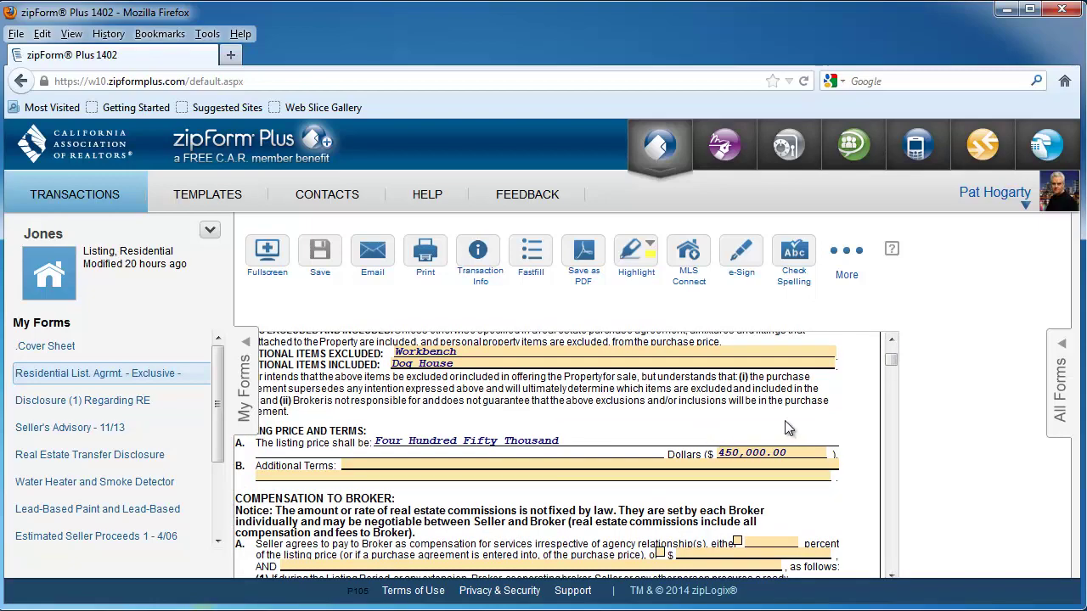
mouse_move(890, 361)
left_mouse_down()
mouse_move(890, 413)
mouse_move(887, 339)
left_mouse_up()
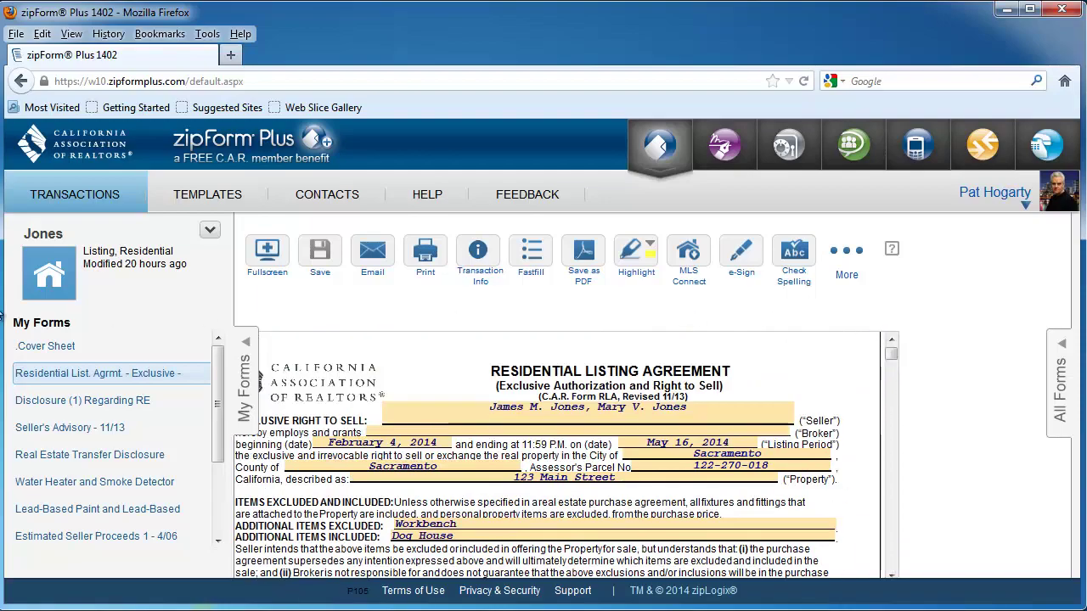
left_click(34, 346)
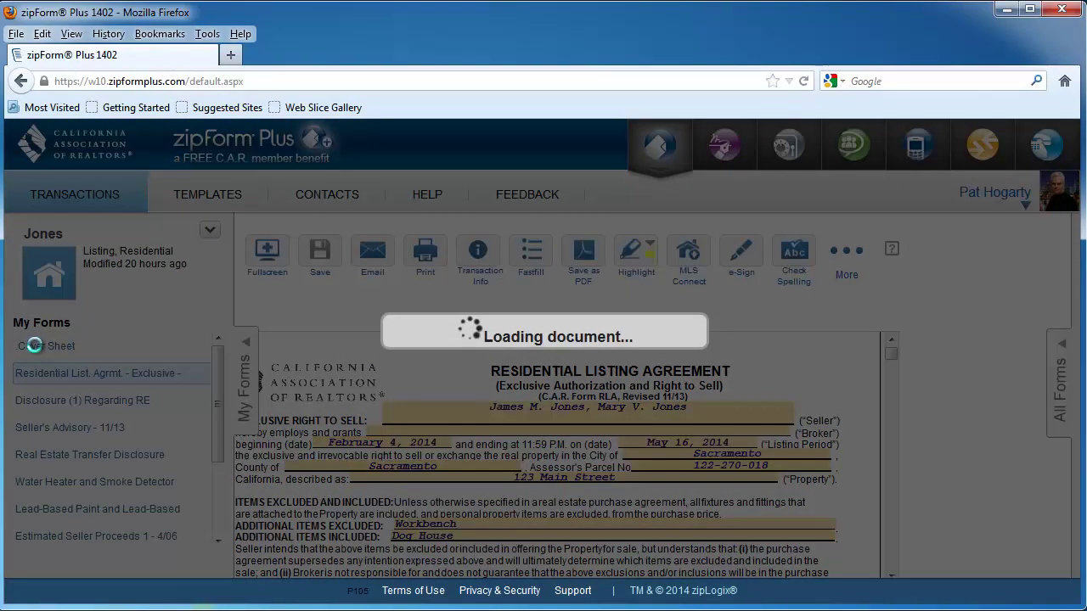